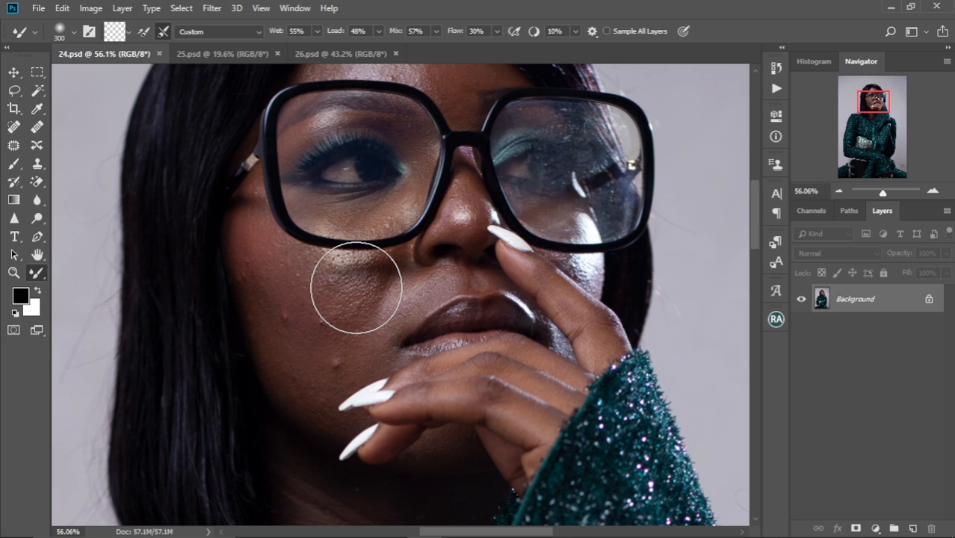
Duplicate the Background layer of the portrait so the retouching happens on a separate layer
{"action": "mouse_move", "coordinate": [384, 305]}
{"action": "left_mouse_down"}
{"action": "mouse_move", "coordinate": [393, 239]}
{"action": "mouse_move", "coordinate": [378, 277]}
{"action": "mouse_move", "coordinate": [384, 313]}
{"action": "left_mouse_up"}
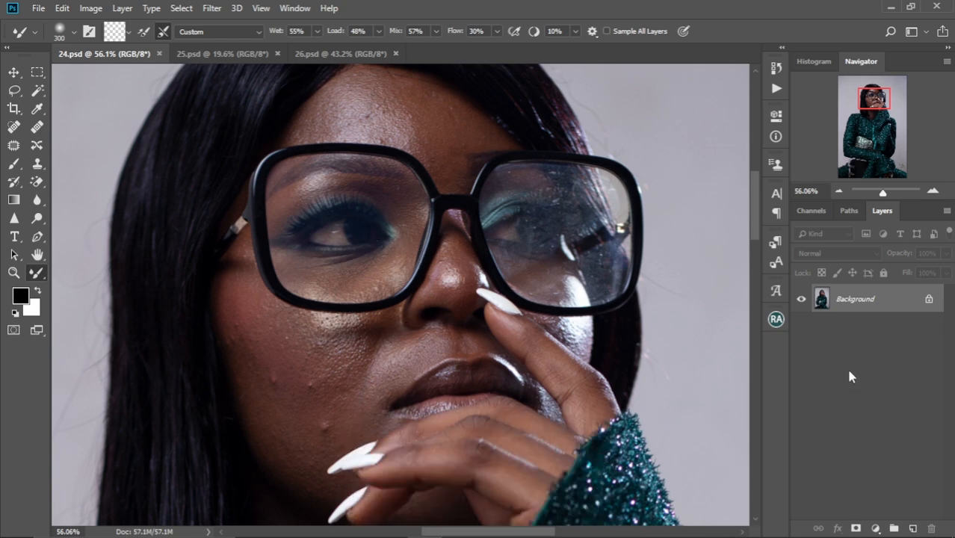
{"action": "key", "text": "ctrl+j"}
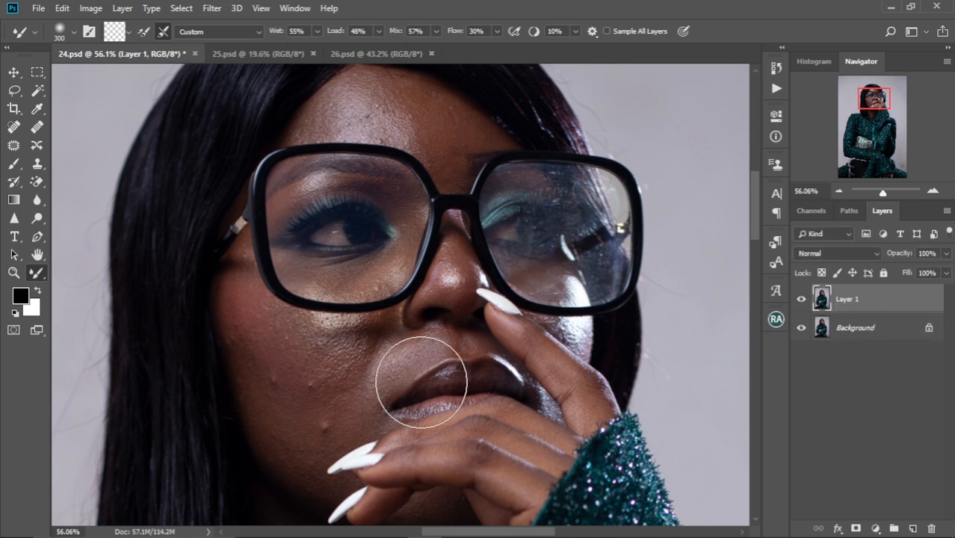
Patch the raised blemishes on the cheek beside the mouth with clean nearby skin using the Patch tool
{"action": "left_click_drag", "start_coordinate": [418, 384], "coordinate": [409, 318]}
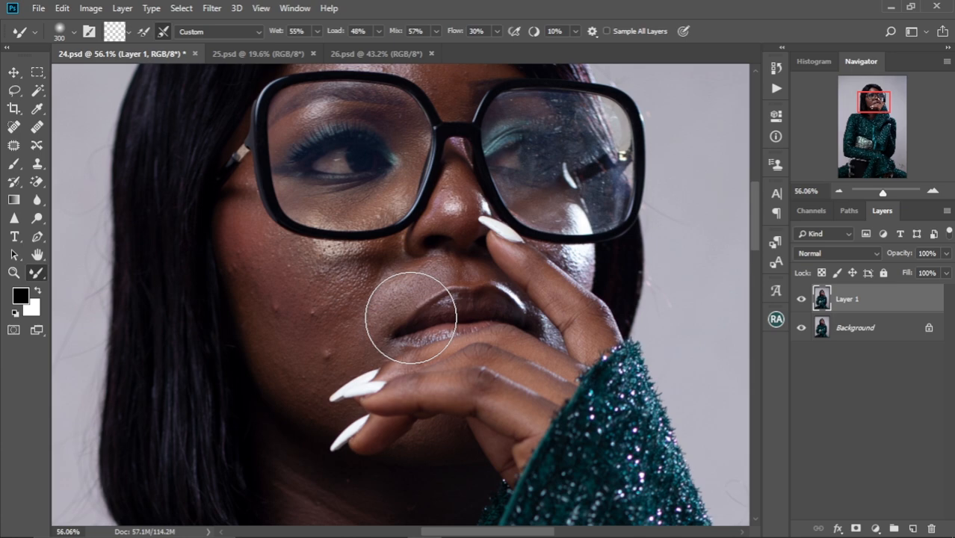
{"action": "left_click", "coordinate": [14, 145]}
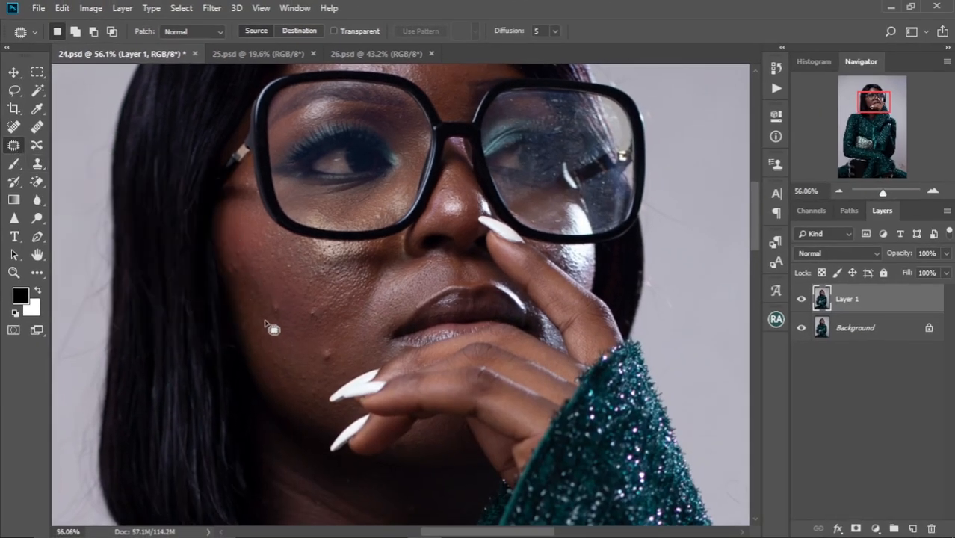
{"action": "scroll", "coordinate": [266, 323], "scroll_direction": "up", "scroll_amount": 2}
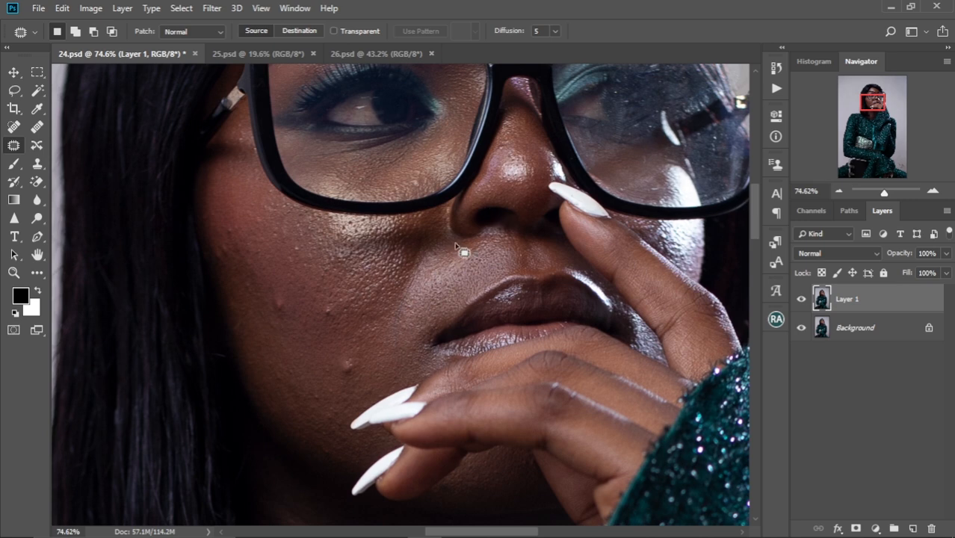
{"action": "mouse_move", "coordinate": [269, 311]}
{"action": "left_mouse_down"}
{"action": "mouse_move", "coordinate": [282, 320]}
{"action": "mouse_move", "coordinate": [270, 311]}
{"action": "left_mouse_up"}
{"action": "key", "text": "ctrl+d"}
{"action": "left_click_drag", "start_coordinate": [323, 307], "coordinate": [303, 316]}
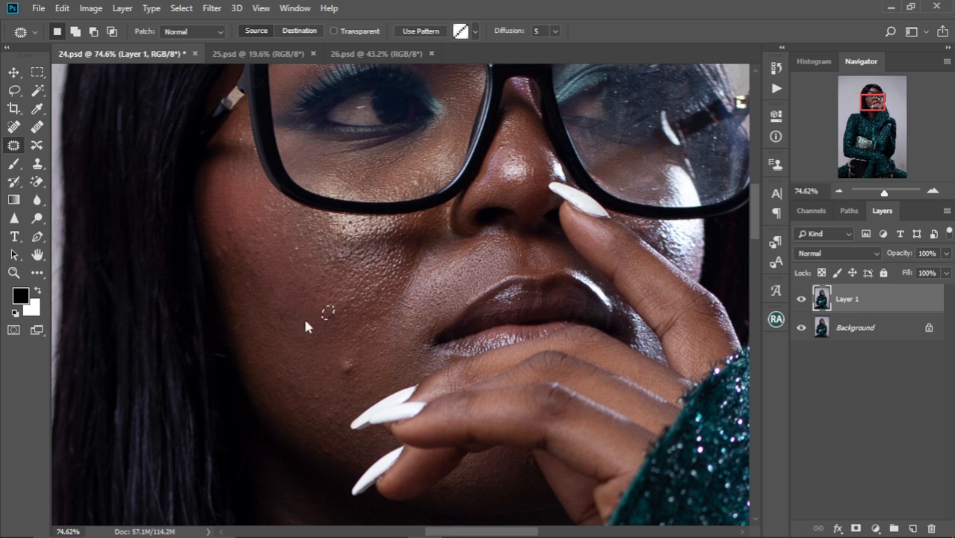
{"action": "key", "text": "ctrl+d"}
{"action": "mouse_move", "coordinate": [340, 366]}
{"action": "left_mouse_down"}
{"action": "mouse_move", "coordinate": [342, 377]}
{"action": "mouse_move", "coordinate": [352, 369]}
{"action": "mouse_move", "coordinate": [340, 364]}
{"action": "left_mouse_up"}
{"action": "key", "text": "ctrl+d"}
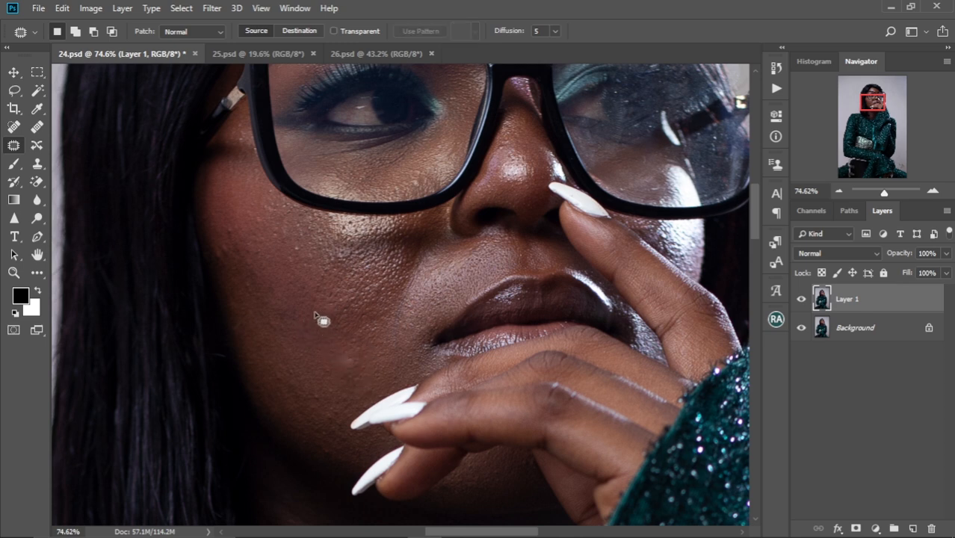
{"action": "mouse_move", "coordinate": [347, 357]}
{"action": "left_mouse_down"}
{"action": "mouse_move", "coordinate": [345, 369]}
{"action": "mouse_move", "coordinate": [348, 361]}
{"action": "mouse_move", "coordinate": [321, 352]}
{"action": "left_mouse_up"}
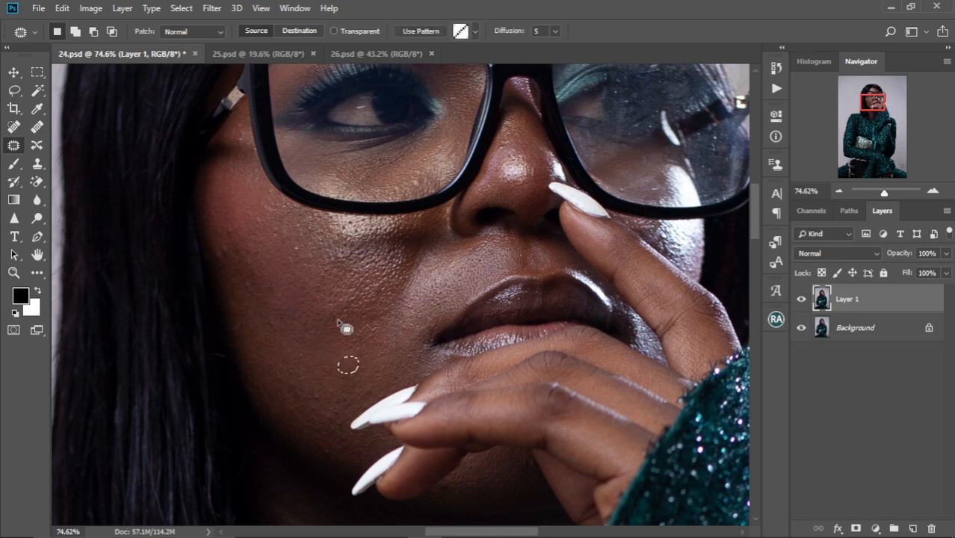
{"action": "key", "text": "ctrl+d"}
Patch the remaining small spots on the outer cheek near the hair with smooth skin from around them
{"action": "scroll", "coordinate": [312, 320], "scroll_direction": "up", "scroll_amount": 3}
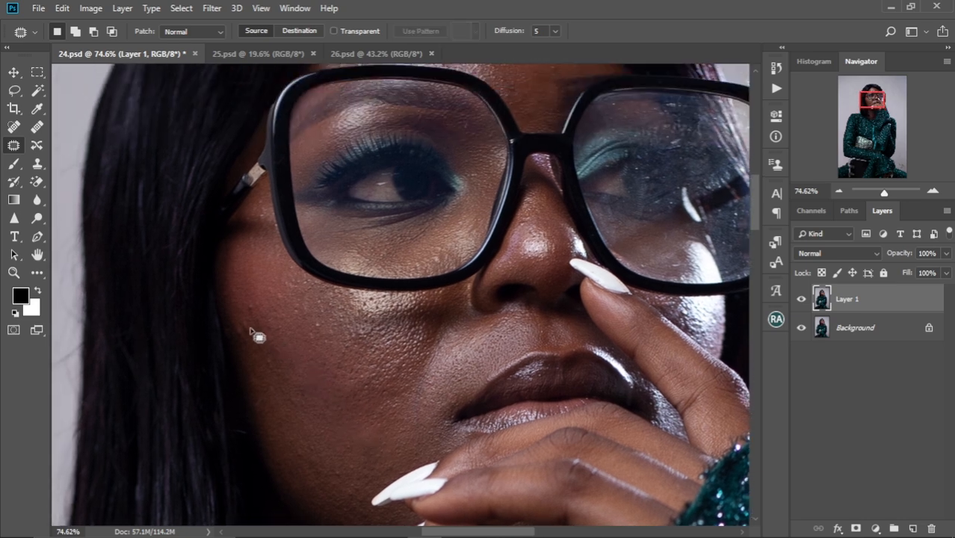
{"action": "mouse_move", "coordinate": [239, 324]}
{"action": "left_mouse_down"}
{"action": "mouse_move", "coordinate": [237, 333]}
{"action": "mouse_move", "coordinate": [253, 327]}
{"action": "mouse_move", "coordinate": [240, 297]}
{"action": "left_mouse_up"}
{"action": "key", "text": "ctrl+d"}
{"action": "key", "text": "ctrl+d"}
{"action": "left_click_drag", "start_coordinate": [275, 327], "coordinate": [279, 331]}
{"action": "mouse_move", "coordinate": [282, 328]}
{"action": "left_mouse_down"}
{"action": "mouse_move", "coordinate": [306, 337]}
{"action": "mouse_move", "coordinate": [317, 326]}
{"action": "left_mouse_up"}
{"action": "key", "text": "ctrl+d"}
{"action": "mouse_move", "coordinate": [317, 326]}
{"action": "left_mouse_down"}
{"action": "mouse_move", "coordinate": [300, 324]}
{"action": "mouse_move", "coordinate": [301, 265]}
{"action": "left_mouse_up"}
{"action": "key", "text": "ctrl+d"}
{"action": "mouse_move", "coordinate": [301, 370]}
{"action": "left_mouse_down"}
{"action": "mouse_move", "coordinate": [286, 310]}
{"action": "mouse_move", "coordinate": [312, 332]}
{"action": "left_mouse_up"}
{"action": "mouse_move", "coordinate": [316, 336]}
{"action": "left_mouse_down"}
{"action": "mouse_move", "coordinate": [302, 330]}
{"action": "mouse_move", "coordinate": [334, 331]}
{"action": "mouse_move", "coordinate": [322, 329]}
{"action": "left_mouse_up"}
{"action": "key", "text": "ctrl+d"}
{"action": "key", "text": "ctrl+d"}
Patch the small blemishes on the forehead above the glasses with neighbouring clean skin
{"action": "left_click_drag", "start_coordinate": [345, 238], "coordinate": [331, 374]}
{"action": "left_click_drag", "start_coordinate": [332, 220], "coordinate": [327, 366]}
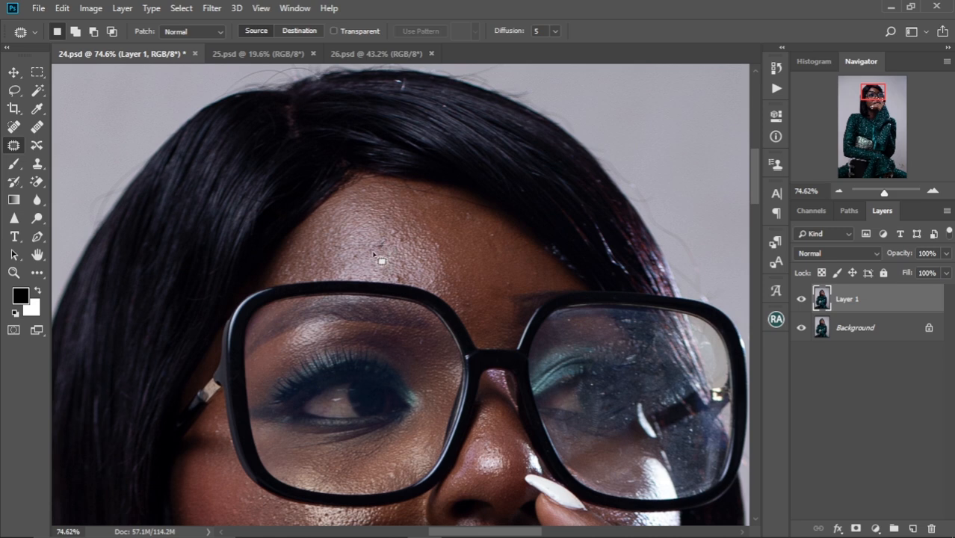
{"action": "left_click_drag", "start_coordinate": [375, 250], "coordinate": [382, 243]}
{"action": "left_click_drag", "start_coordinate": [380, 246], "coordinate": [385, 233]}
{"action": "key", "text": "ctrl+d"}
{"action": "left_click_drag", "start_coordinate": [395, 279], "coordinate": [399, 276]}
{"action": "left_click_drag", "start_coordinate": [397, 278], "coordinate": [400, 272]}
{"action": "key", "text": "ctrl+d"}
Patch the spot on the far cheek between the raised finger and the bright highlight below the glasses
{"action": "scroll", "coordinate": [422, 239], "scroll_direction": "down", "scroll_amount": 2}
{"action": "scroll", "coordinate": [427, 245], "scroll_direction": "down", "scroll_amount": 2}
{"action": "left_click_drag", "start_coordinate": [435, 332], "coordinate": [418, 259]}
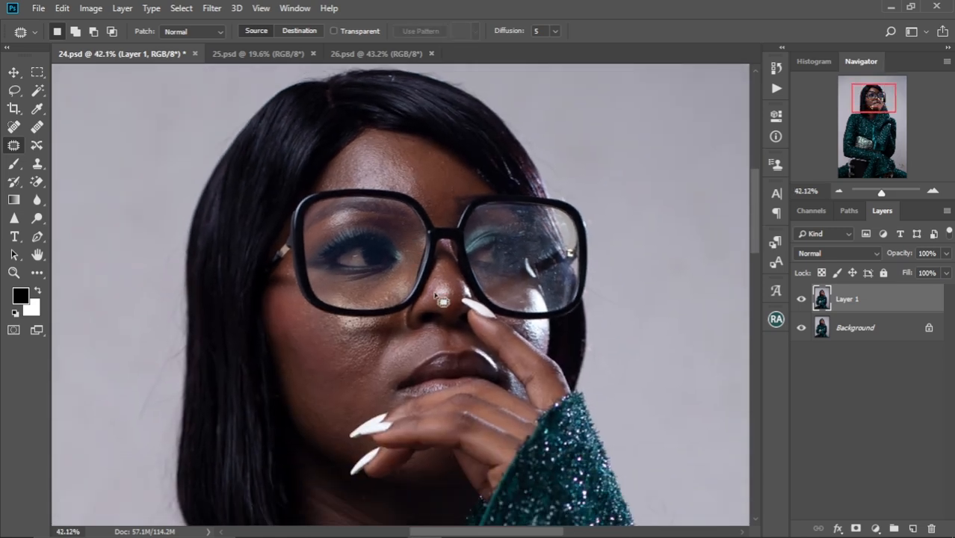
{"action": "scroll", "coordinate": [528, 335], "scroll_direction": "up", "scroll_amount": 4}
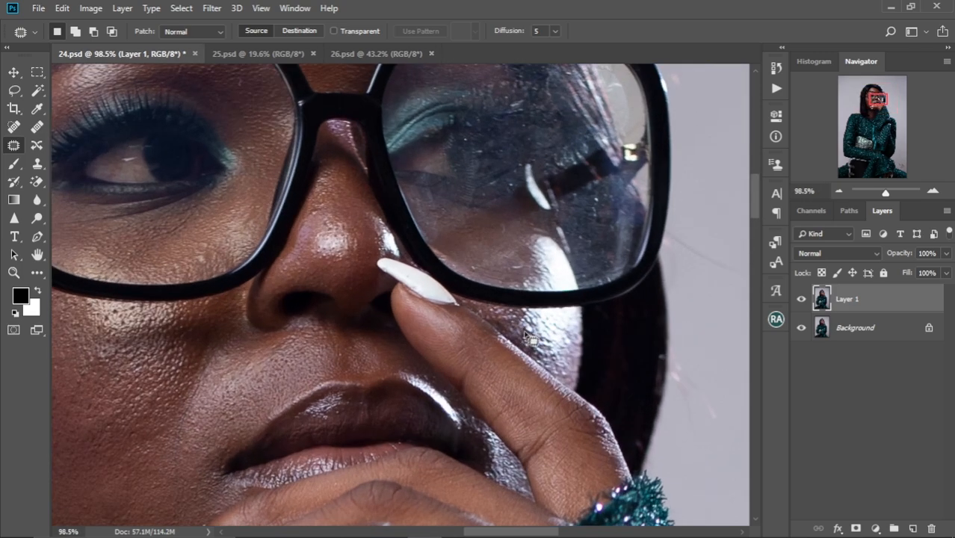
{"action": "mouse_move", "coordinate": [528, 335]}
{"action": "left_mouse_down"}
{"action": "mouse_move", "coordinate": [547, 339]}
{"action": "mouse_move", "coordinate": [521, 329]}
{"action": "left_mouse_up"}
{"action": "key", "text": "ctrl+d"}
{"action": "key", "text": "ctrl+d"}
Open the retouched layer in the Liquify filter and push the outer hair outline into shape with a size 400 Forward Warp brush
{"action": "scroll", "coordinate": [495, 304], "scroll_direction": "down", "scroll_amount": 5}
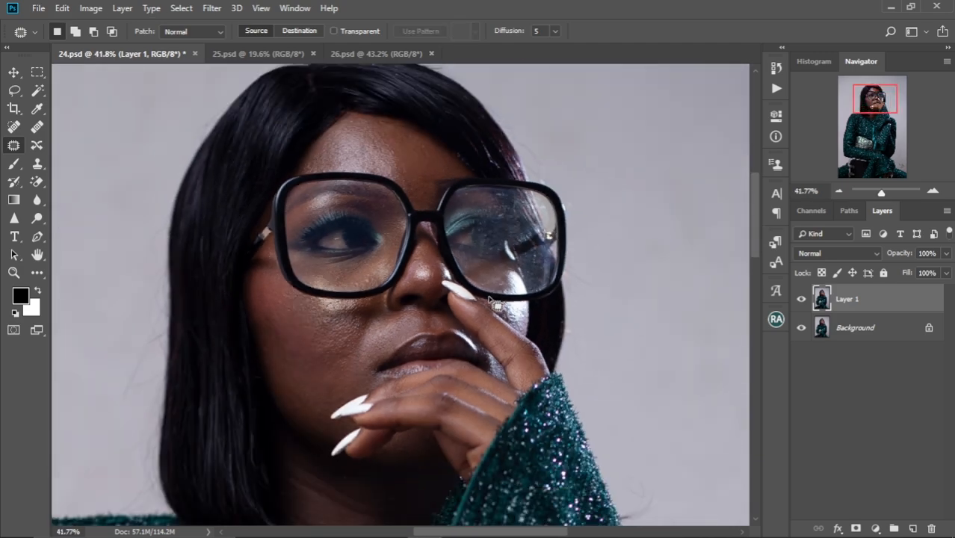
{"action": "scroll", "coordinate": [486, 312], "scroll_direction": "up", "scroll_amount": 2}
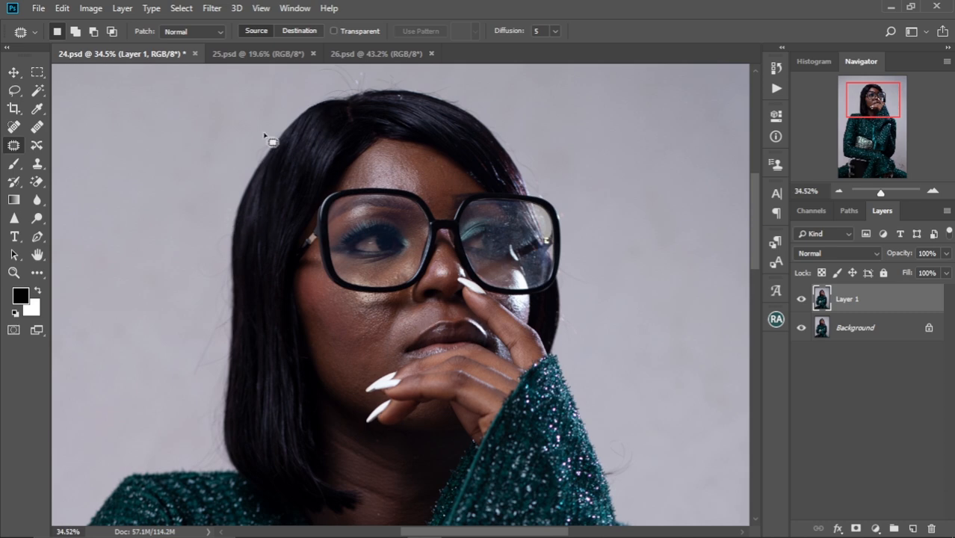
{"action": "scroll", "coordinate": [449, 249], "scroll_direction": "down", "scroll_amount": 3}
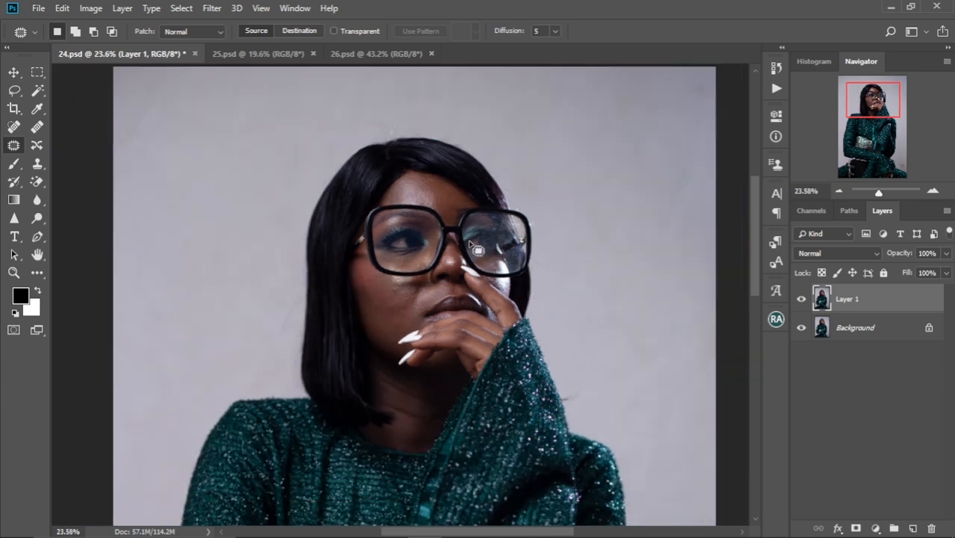
{"action": "scroll", "coordinate": [396, 250], "scroll_direction": "up", "scroll_amount": 3}
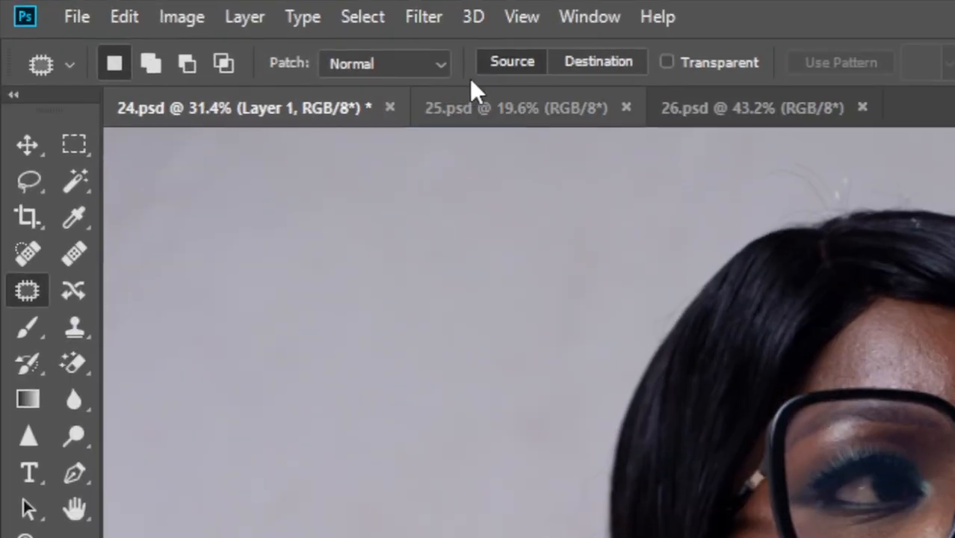
{"action": "left_click", "coordinate": [212, 9]}
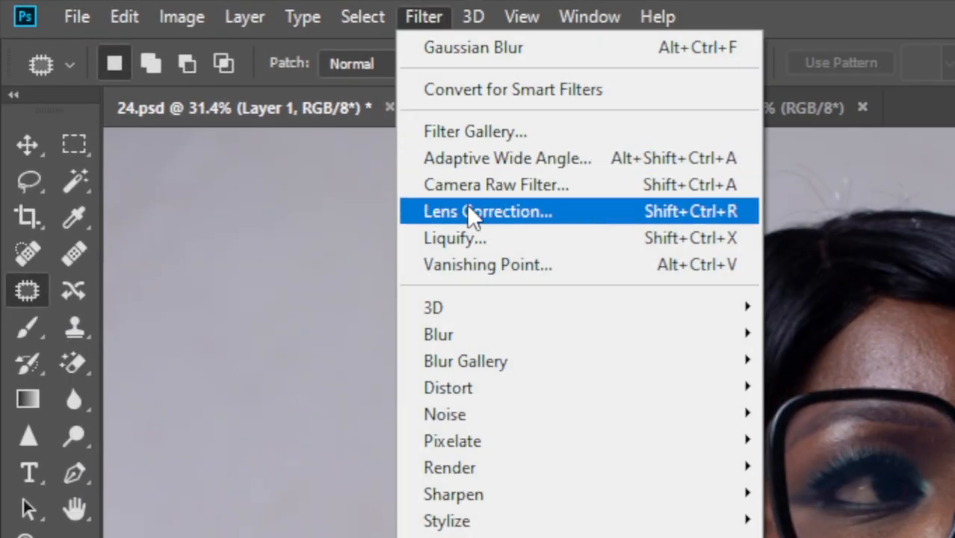
{"action": "left_click", "coordinate": [510, 238]}
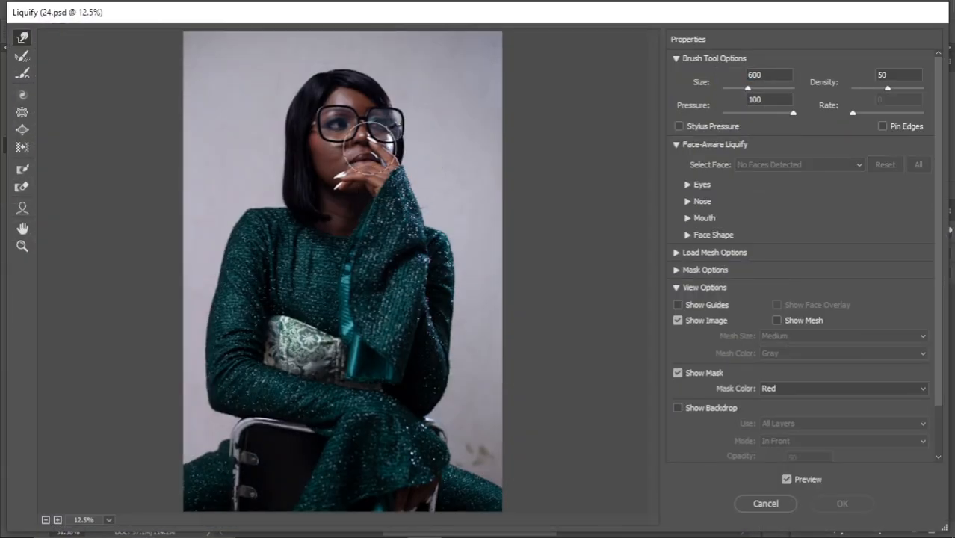
{"action": "scroll", "coordinate": [374, 149], "scroll_direction": "up", "scroll_amount": 5}
{"action": "scroll", "coordinate": [366, 142], "scroll_direction": "up", "scroll_amount": 6}
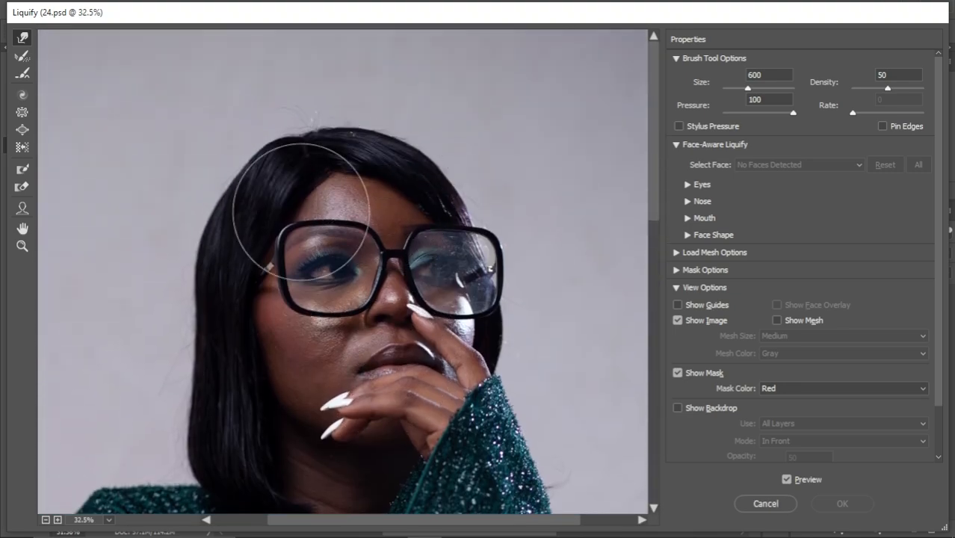
{"action": "key", "text": "bracketleft"}
{"action": "key", "text": "bracketleft"}
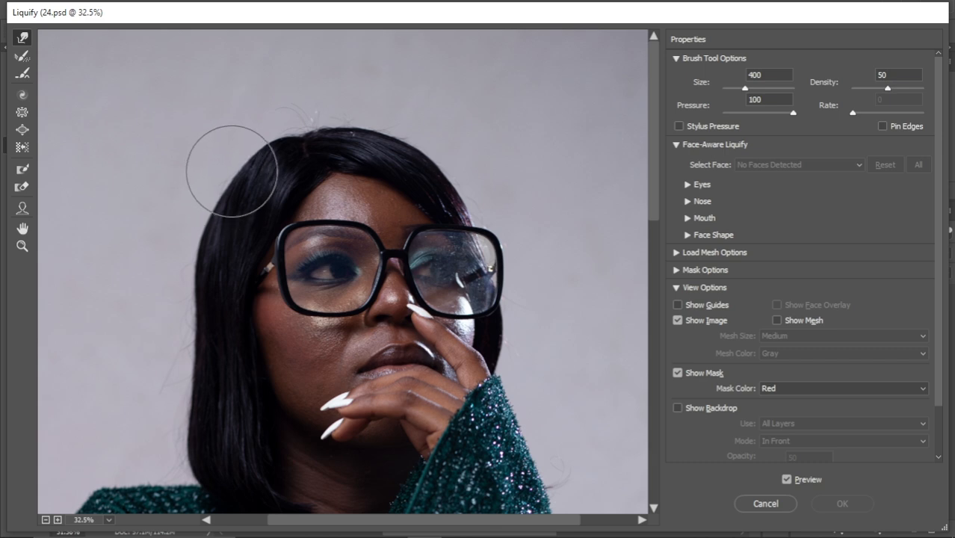
{"action": "left_click_drag", "start_coordinate": [232, 171], "coordinate": [217, 190]}
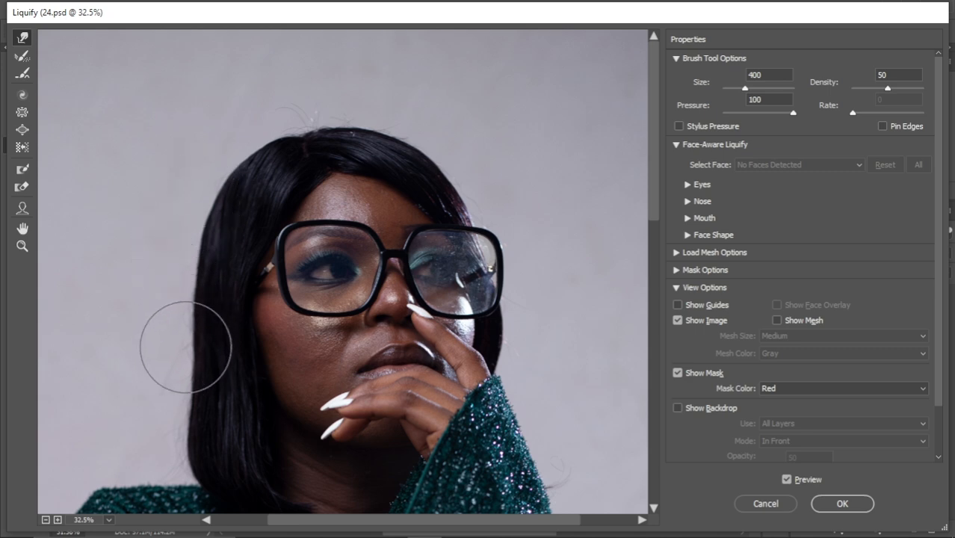
Refine the hair outline with warp brush sizes 400 and 300, compare with the original, and apply the Liquify changes
{"action": "scroll", "coordinate": [310, 278], "scroll_direction": "down", "scroll_amount": 4}
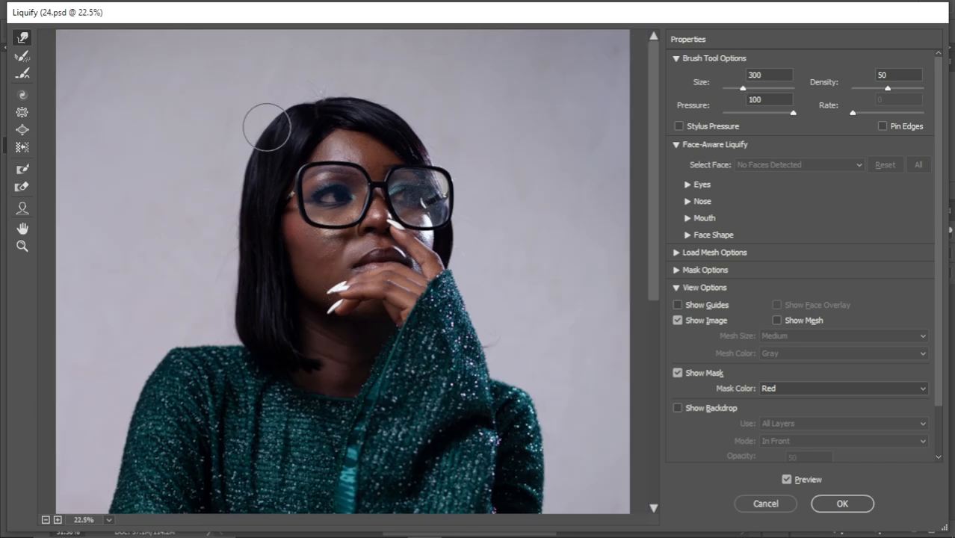
{"action": "key", "text": "bracketright"}
{"action": "key", "text": "bracketright"}
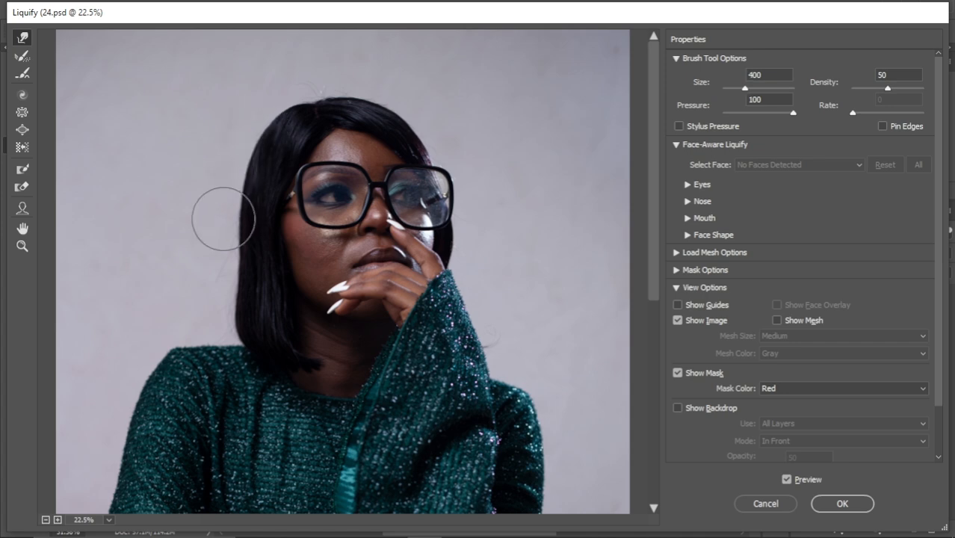
{"action": "key", "text": "bracketleft"}
{"action": "key", "text": "bracketleft"}
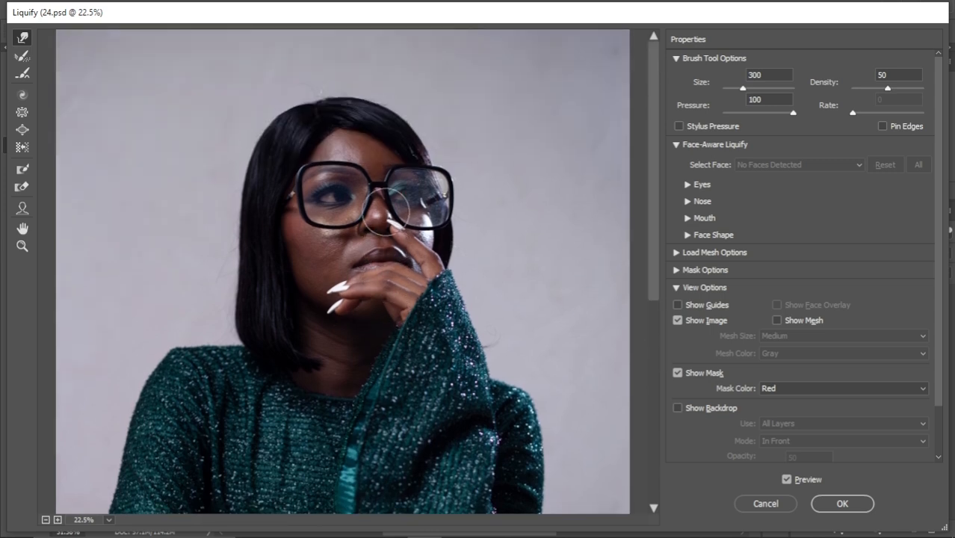
{"action": "left_click", "coordinate": [787, 481]}
{"action": "left_click", "coordinate": [787, 480]}
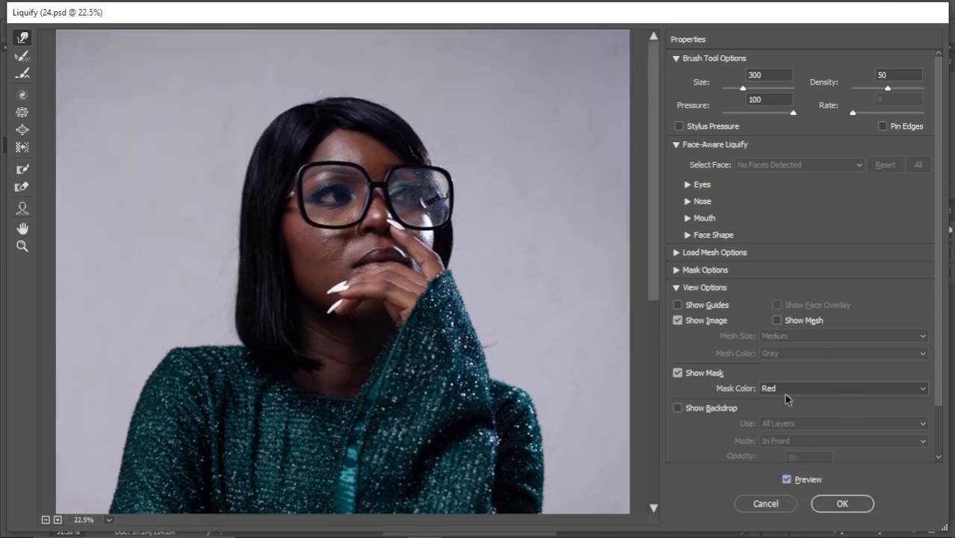
{"action": "left_click", "coordinate": [843, 504]}
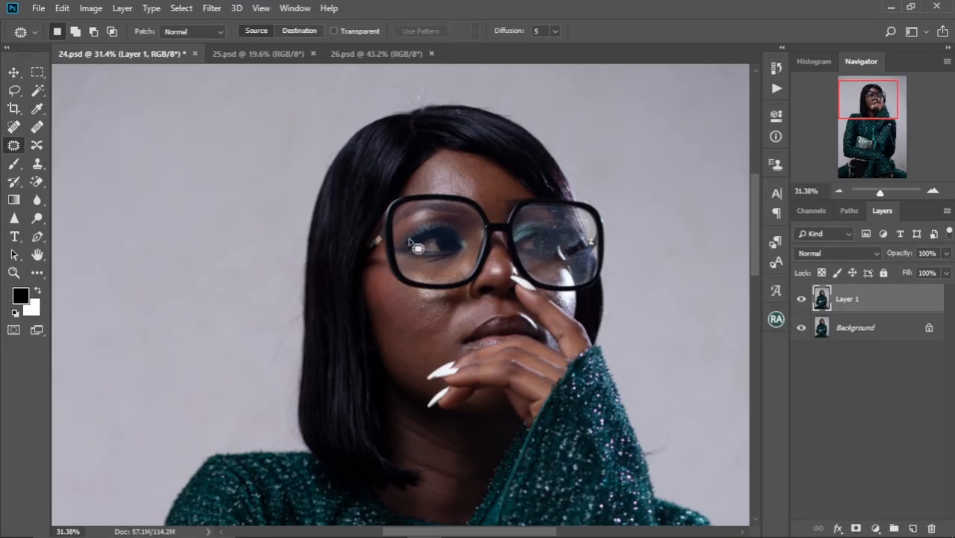
Duplicate the liquified Layer 1
{"action": "scroll", "coordinate": [409, 243], "scroll_direction": "down", "scroll_amount": 4}
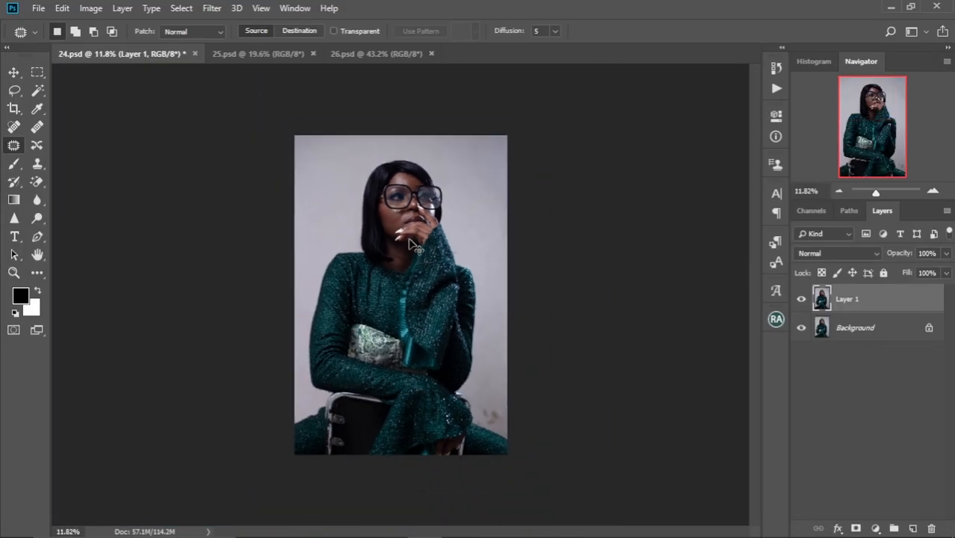
{"action": "scroll", "coordinate": [410, 243], "scroll_direction": "up", "scroll_amount": 4}
{"action": "scroll", "coordinate": [410, 243], "scroll_direction": "up", "scroll_amount": 1}
{"action": "scroll", "coordinate": [410, 243], "scroll_direction": "up", "scroll_amount": 5}
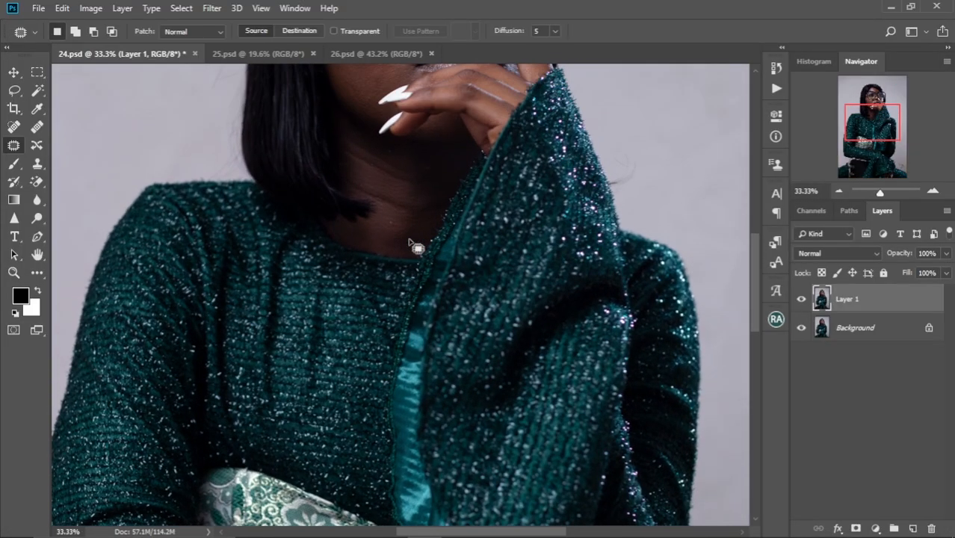
{"action": "scroll", "coordinate": [410, 243], "scroll_direction": "up", "scroll_amount": 2}
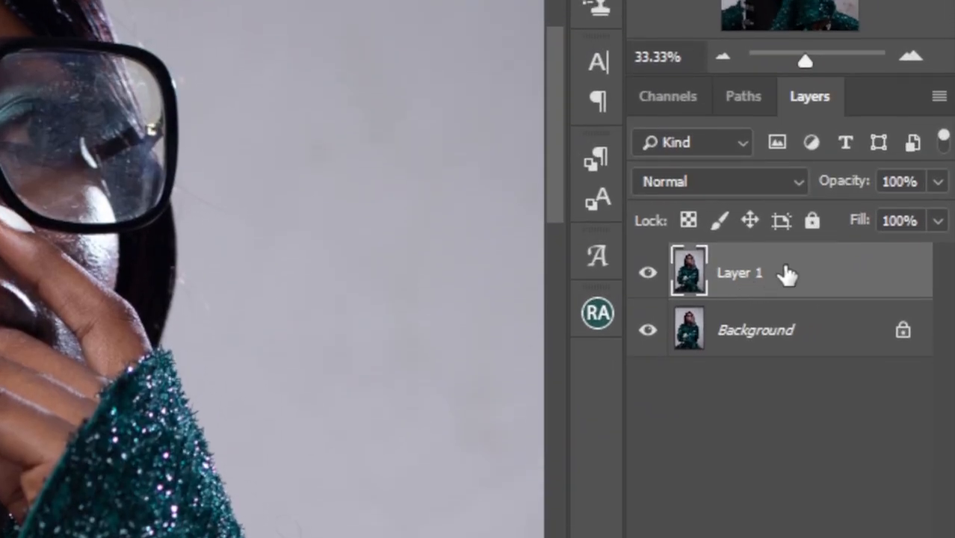
{"action": "key", "text": "ctrl+j"}
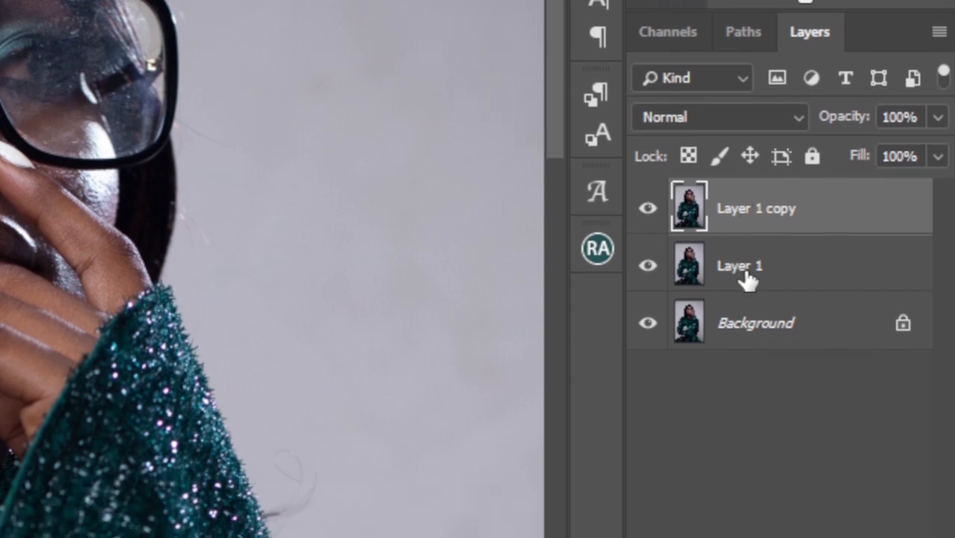
Rename Layer 1 as Color and the copy above it as Texture
{"action": "left_click", "coordinate": [742, 339]}
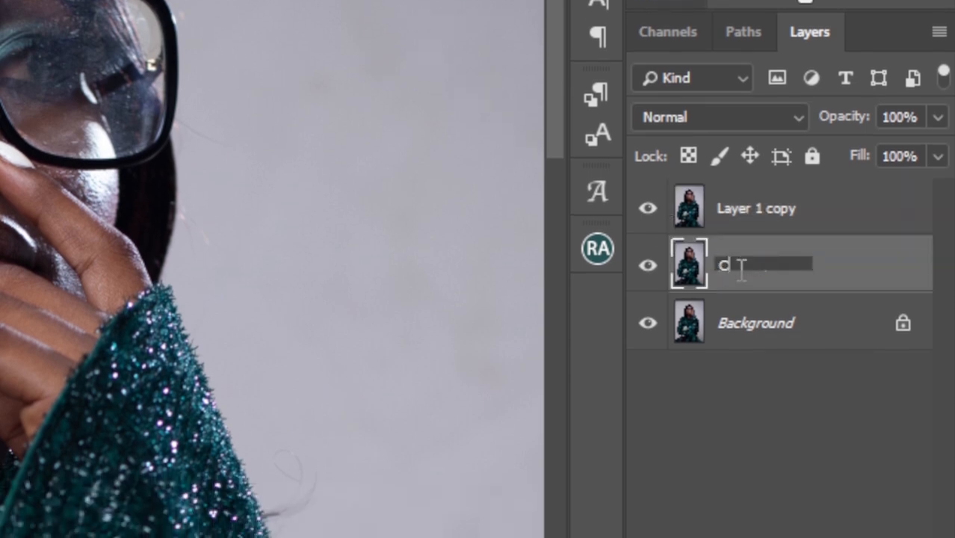
{"action": "type", "text": "or"}
{"action": "key", "text": "Return"}
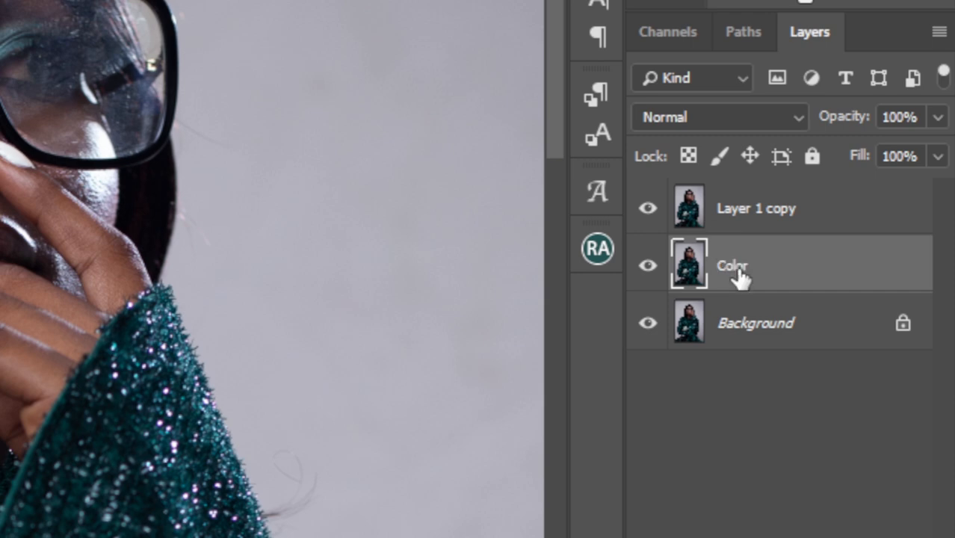
{"action": "left_click", "coordinate": [759, 216]}
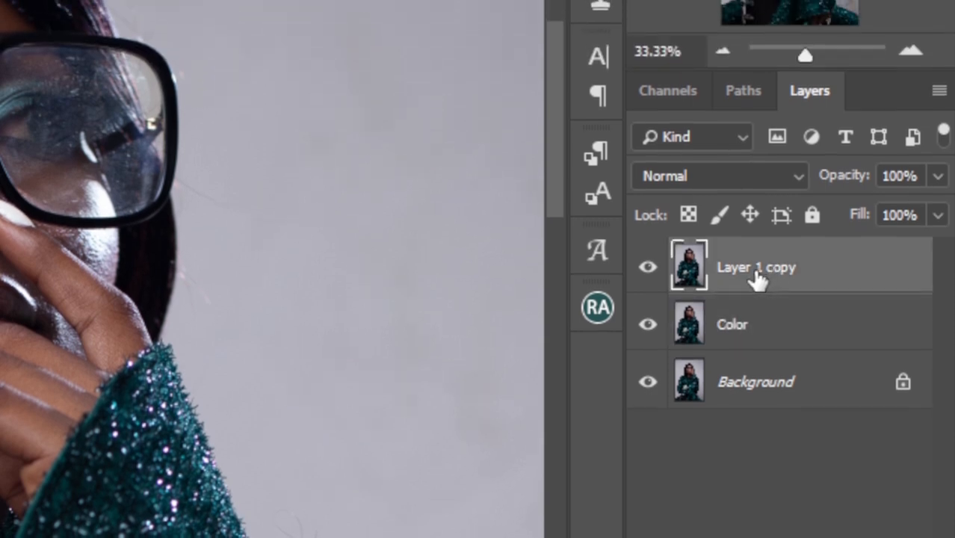
{"action": "double_click", "coordinate": [758, 269]}
{"action": "key", "text": "BackSpace"}
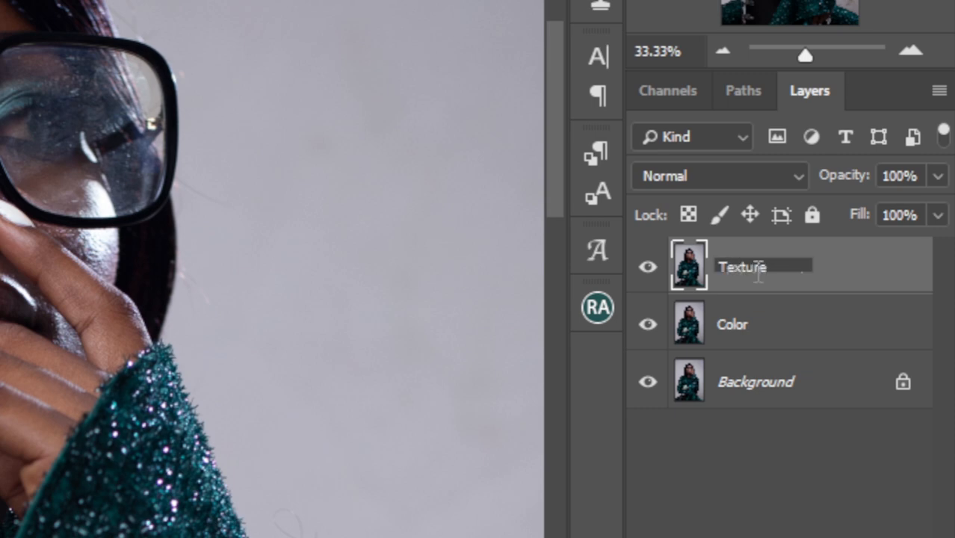
{"action": "key", "text": "Return"}
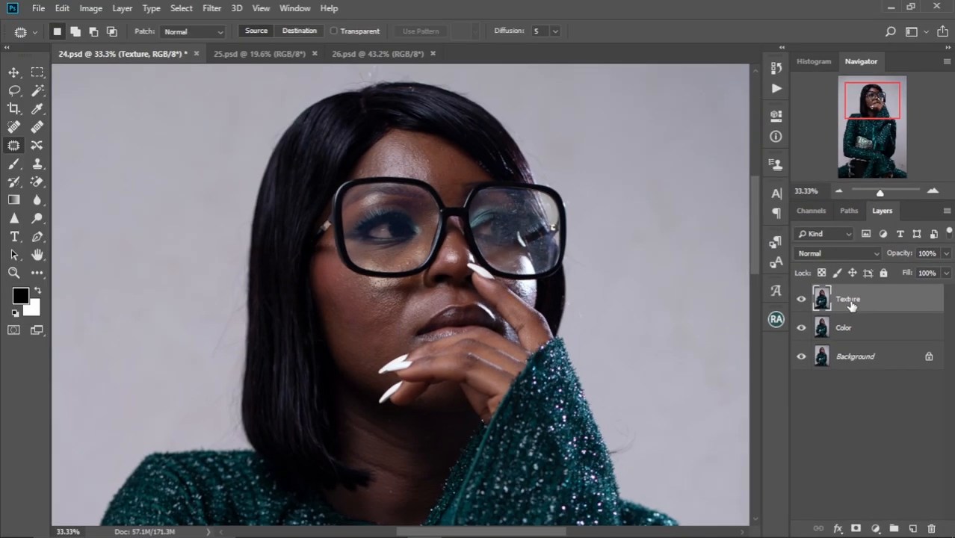
Hide the Texture layer and apply a Gaussian Blur with a 5.0 pixel radius to the Color layer, checking the preview around the cheek
{"action": "left_click", "coordinate": [808, 328]}
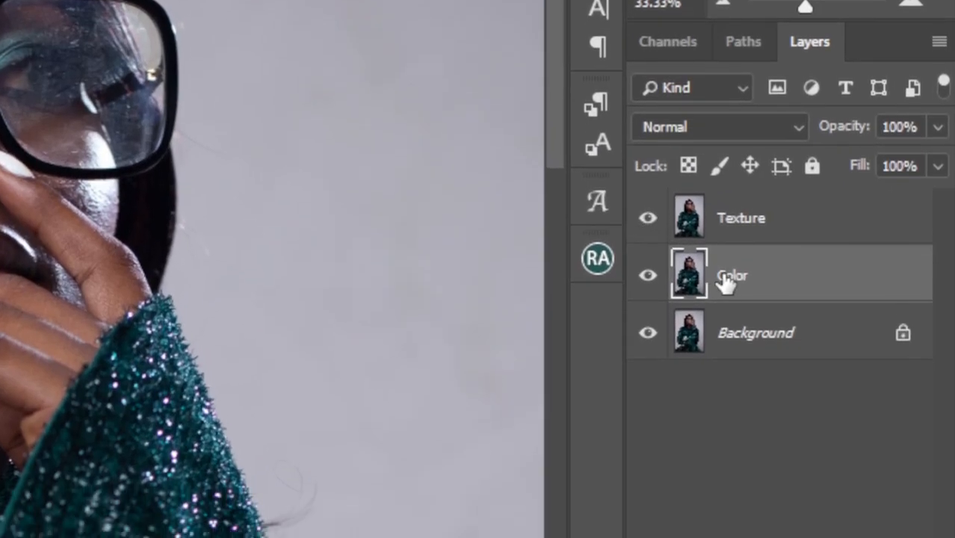
{"action": "left_click", "coordinate": [648, 217]}
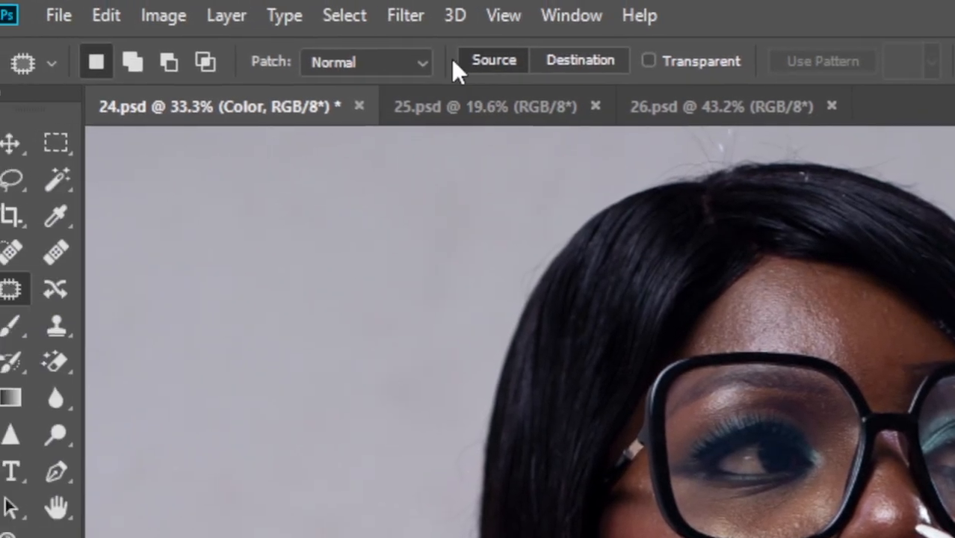
{"action": "left_click", "coordinate": [423, 17]}
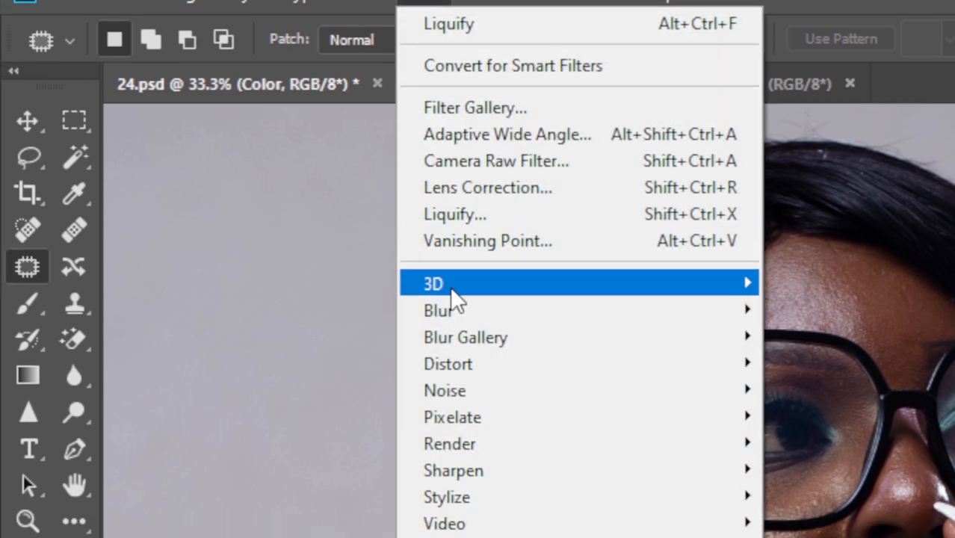
{"action": "mouse_move", "coordinate": [463, 337]}
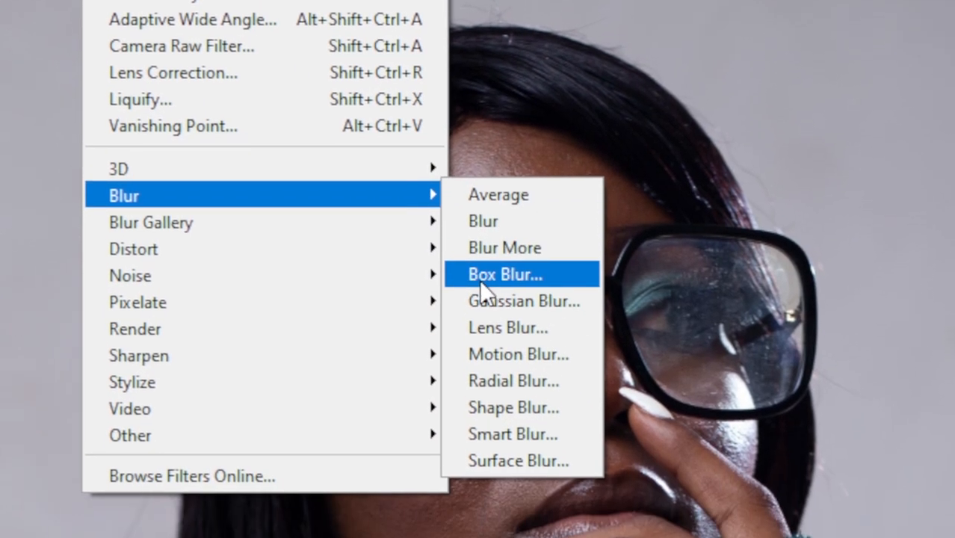
{"action": "left_click", "coordinate": [503, 301]}
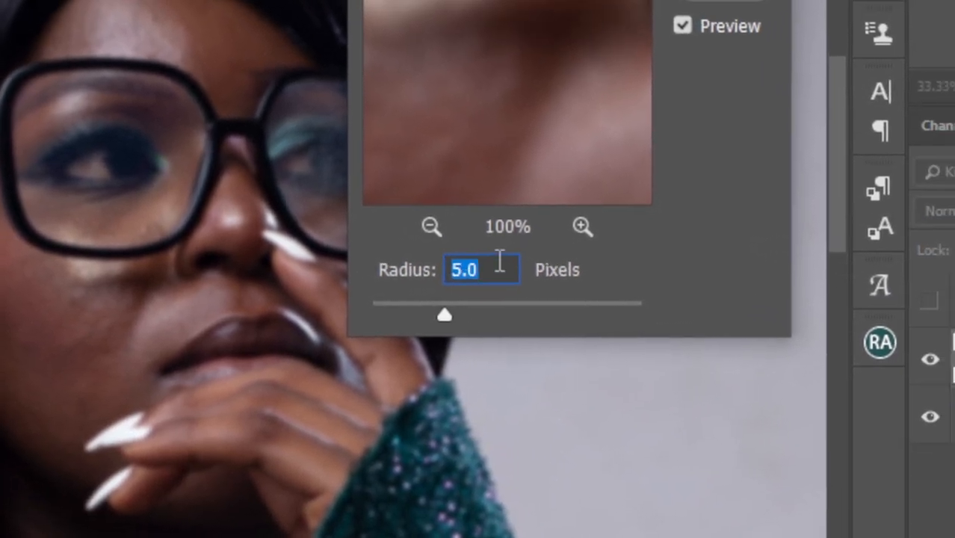
{"action": "left_click", "coordinate": [522, 136]}
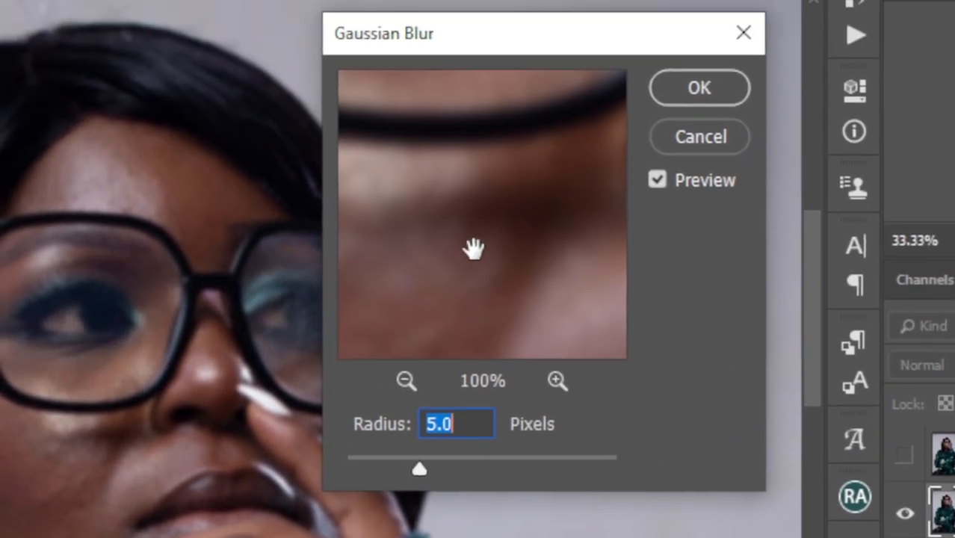
{"action": "left_click_drag", "start_coordinate": [473, 249], "coordinate": [492, 293]}
{"action": "left_click_drag", "start_coordinate": [477, 219], "coordinate": [502, 226]}
{"action": "left_click_drag", "start_coordinate": [490, 290], "coordinate": [478, 252]}
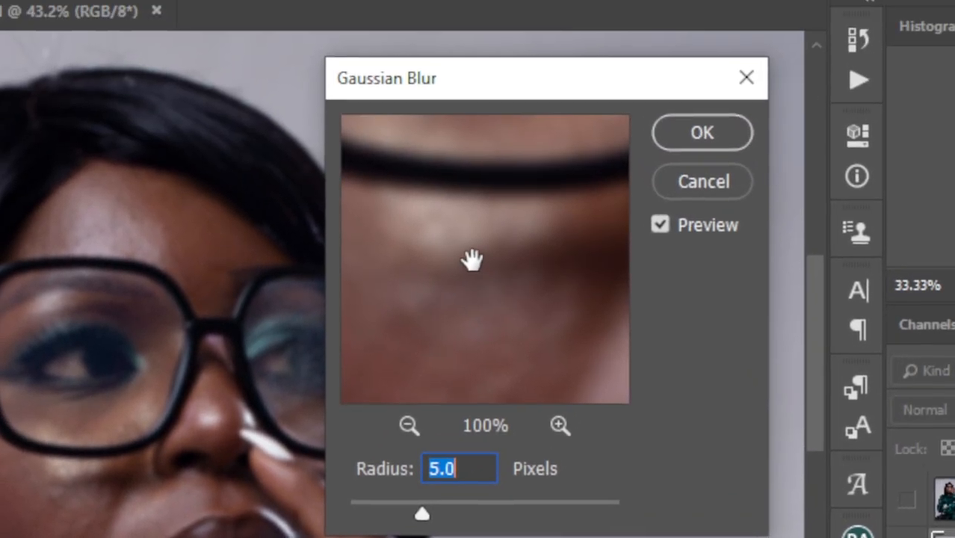
{"action": "left_click_drag", "start_coordinate": [444, 202], "coordinate": [495, 239]}
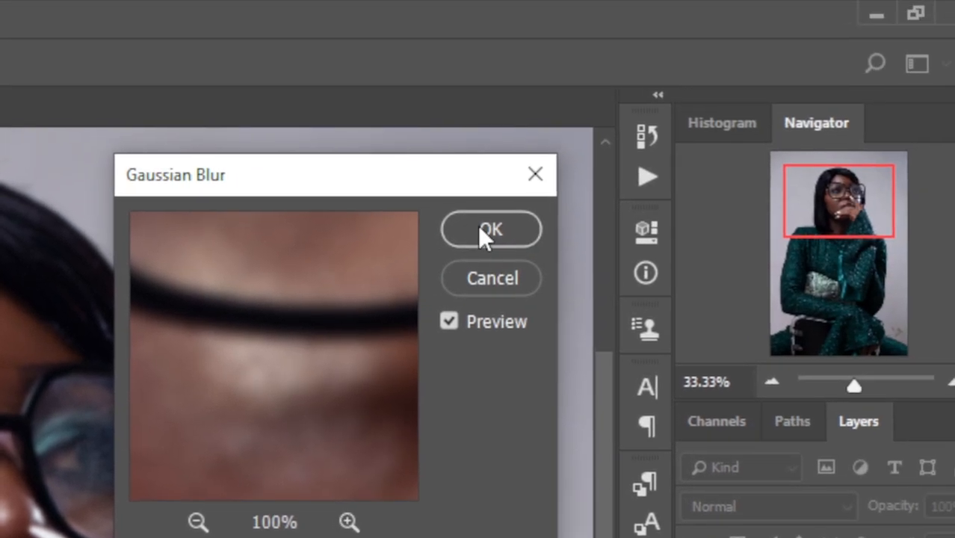
{"action": "left_click", "coordinate": [680, 93]}
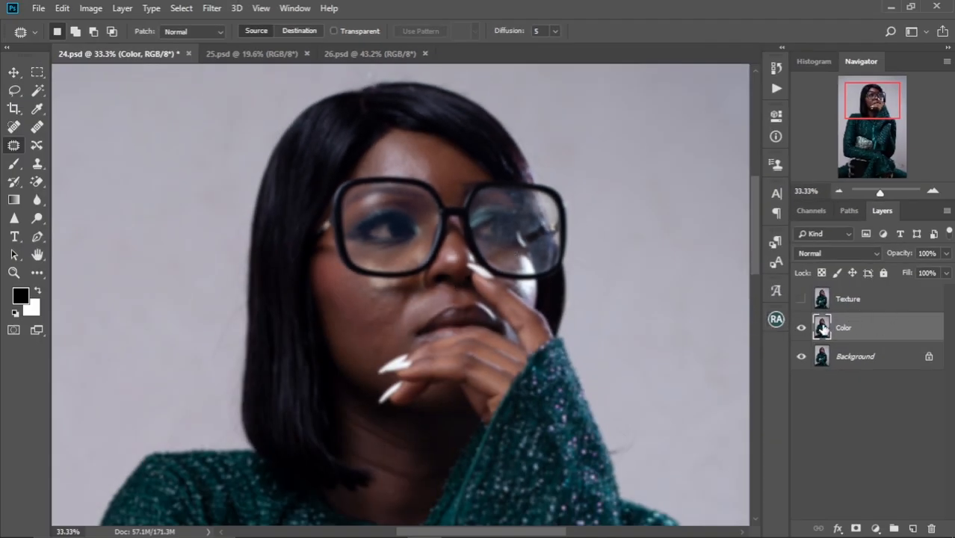
Show the Texture layer and use Apply Image on it with the Color layer as source, Subtract blending, scale 2 and offset 128
{"action": "left_click", "coordinate": [862, 303]}
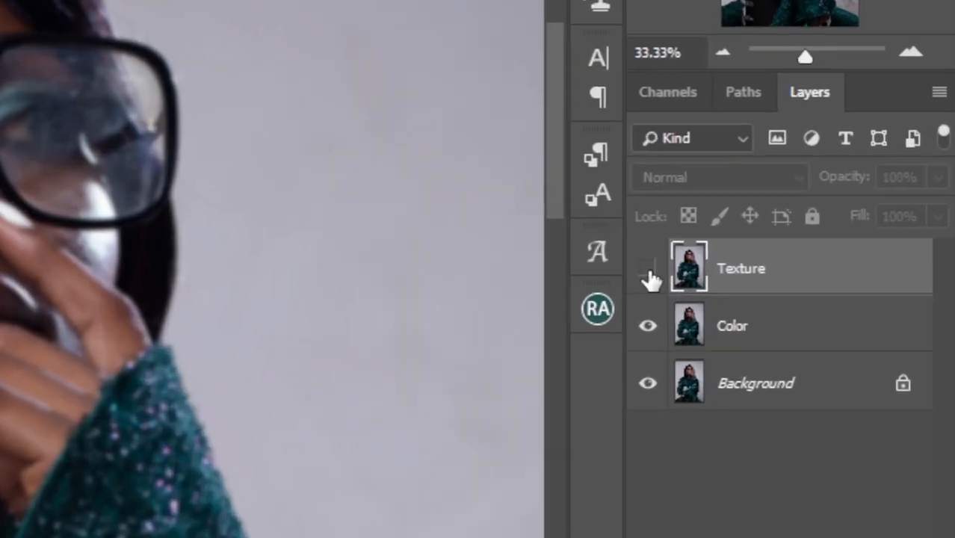
{"action": "left_click", "coordinate": [802, 302]}
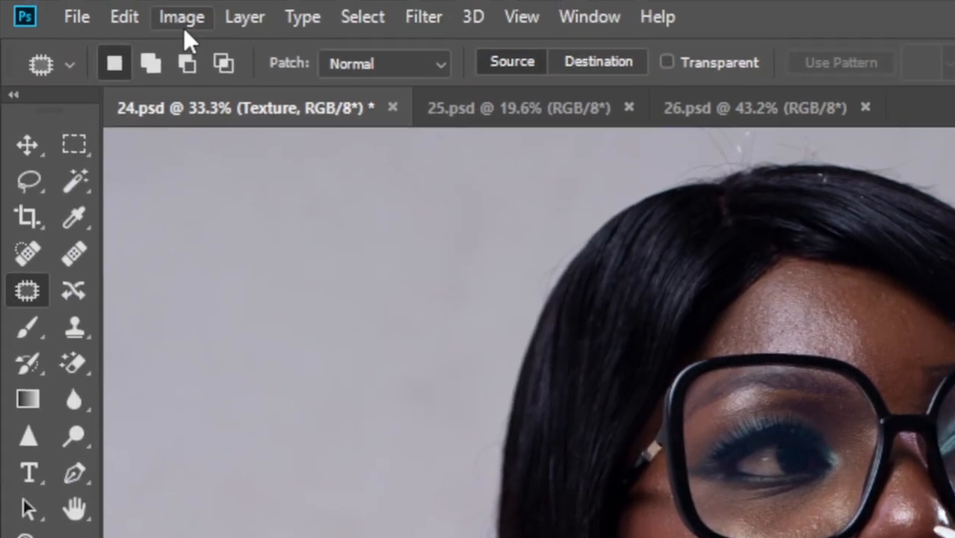
{"action": "left_click", "coordinate": [184, 22]}
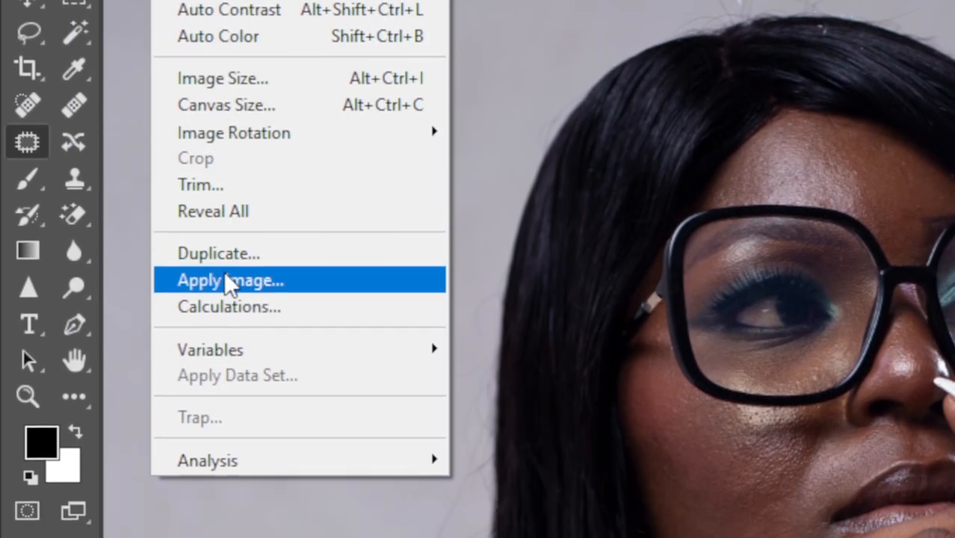
{"action": "left_click", "coordinate": [224, 429]}
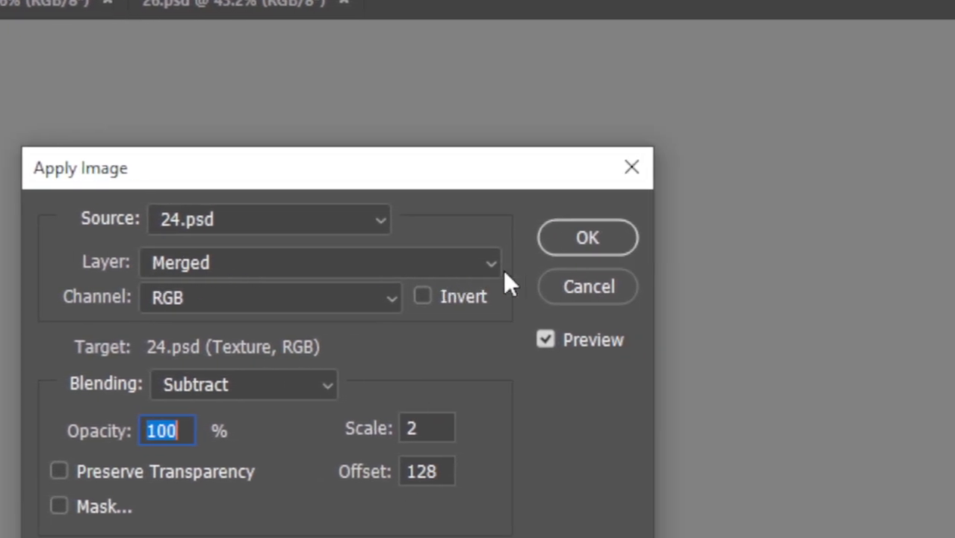
{"action": "left_click", "coordinate": [798, 264]}
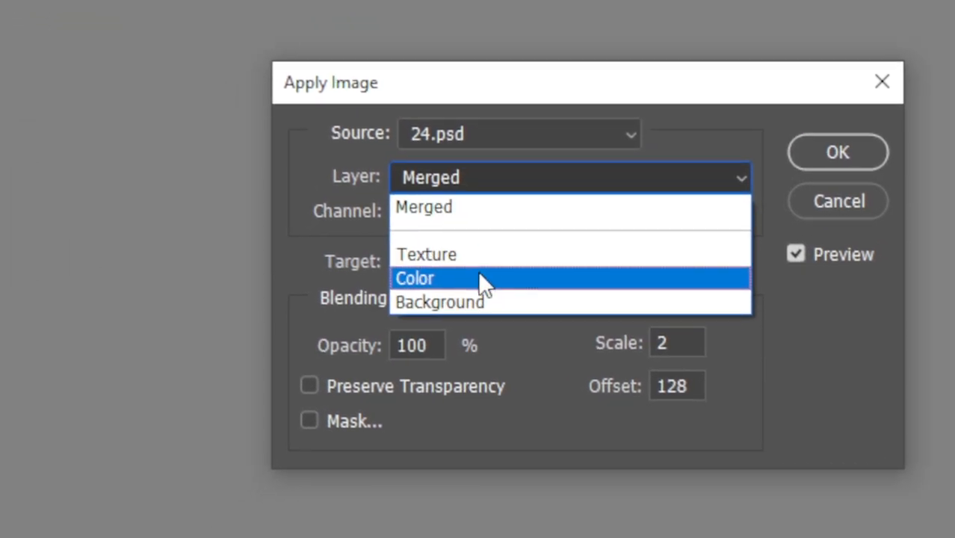
{"action": "left_click", "coordinate": [448, 304]}
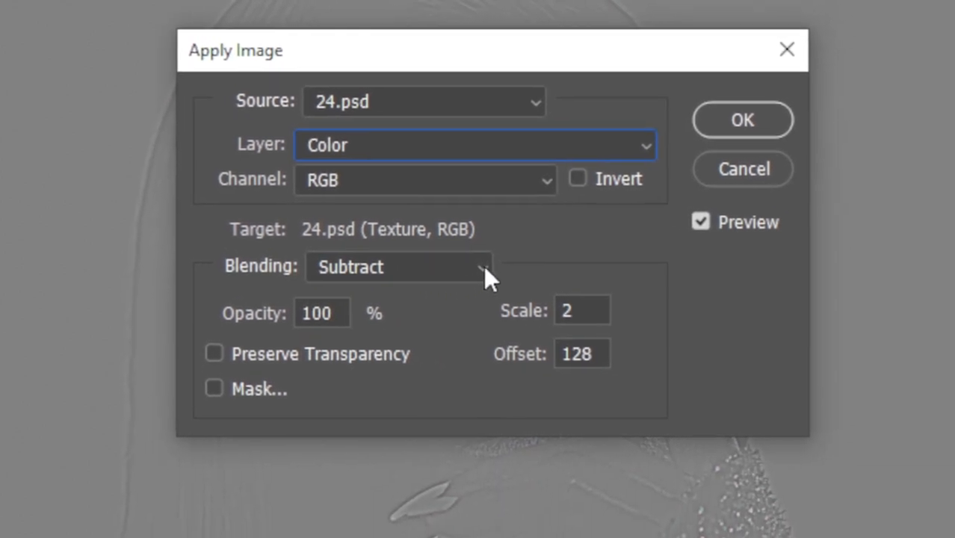
{"action": "left_click", "coordinate": [578, 352]}
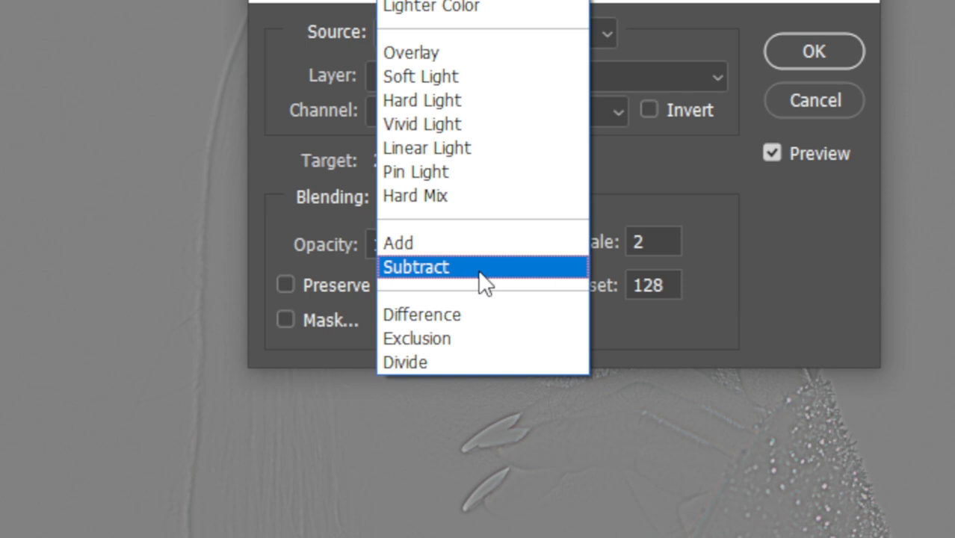
{"action": "left_click", "coordinate": [479, 271]}
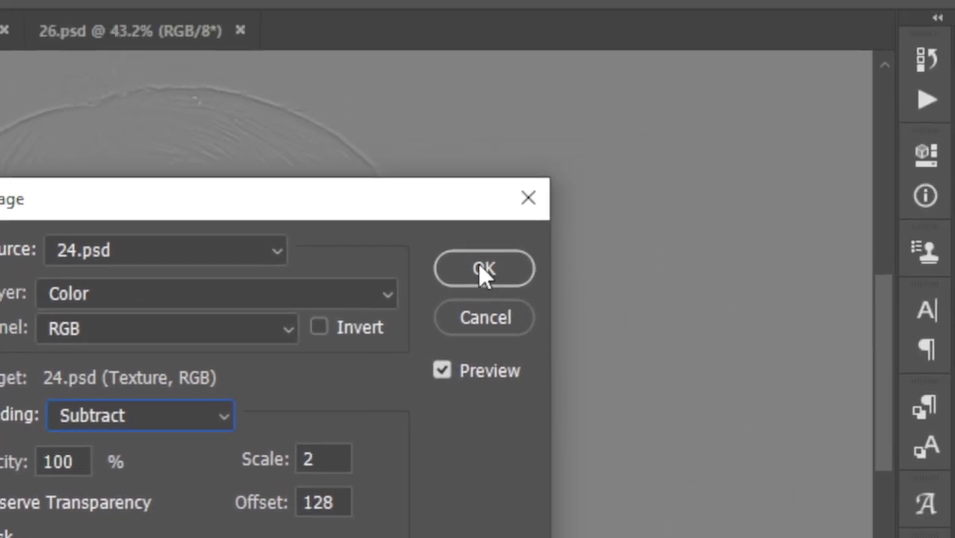
{"action": "left_click", "coordinate": [481, 267]}
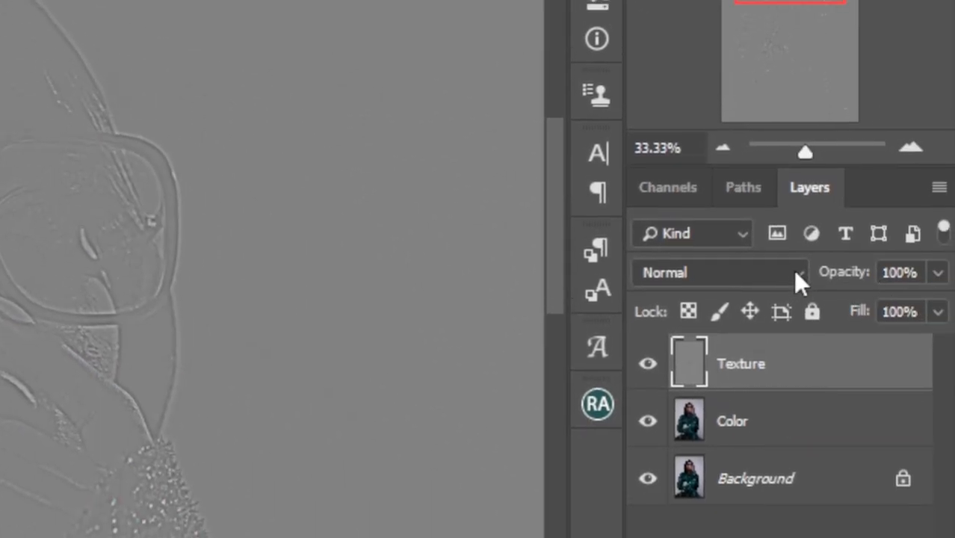
Set the Texture layer's blend mode to Linear Light
{"action": "left_click", "coordinate": [794, 271]}
{"action": "scroll", "coordinate": [795, 278], "scroll_direction": "down", "scroll_amount": 3}
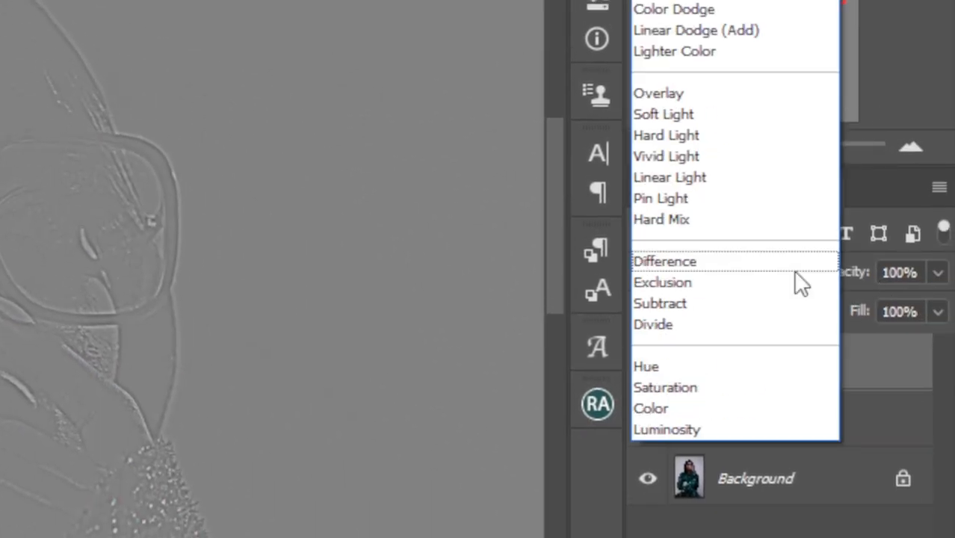
{"action": "left_click", "coordinate": [740, 271]}
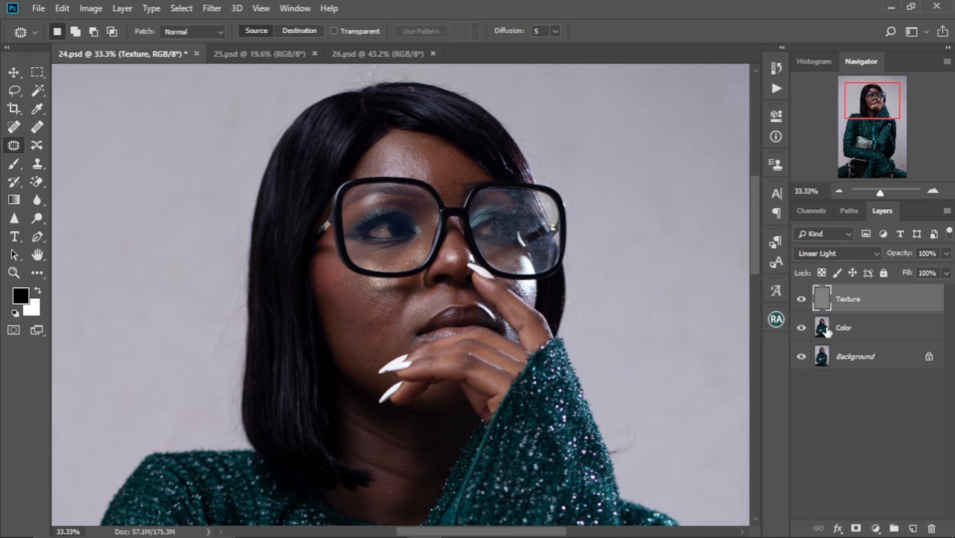
Group the Texture and Color layers and name the group FS
{"action": "left_click", "coordinate": [854, 332], "text": "shift"}
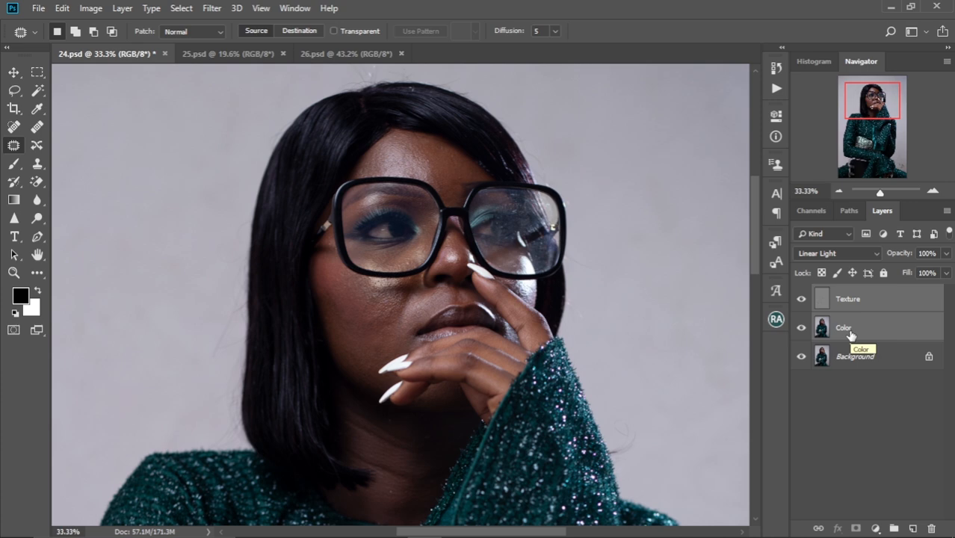
{"action": "key", "text": "ctrl+g"}
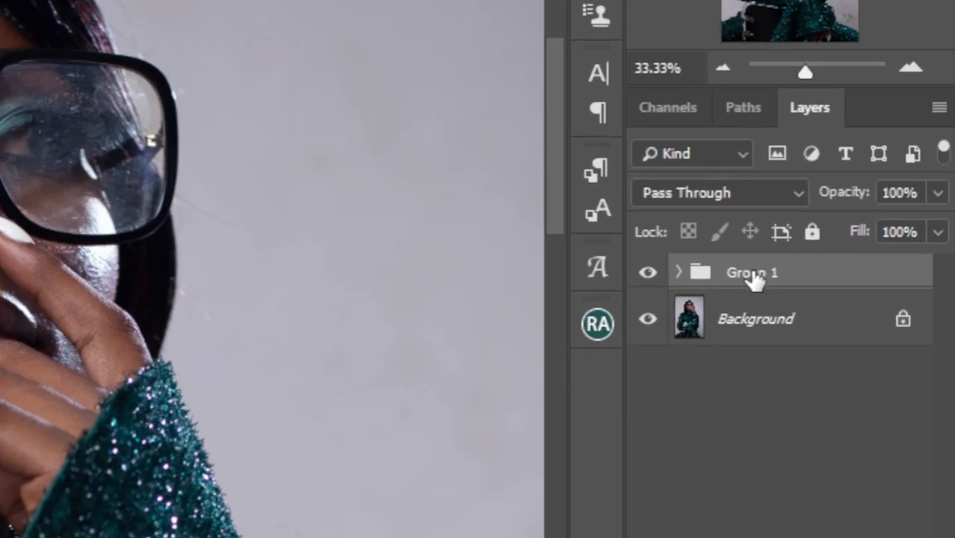
{"action": "double_click", "coordinate": [854, 294]}
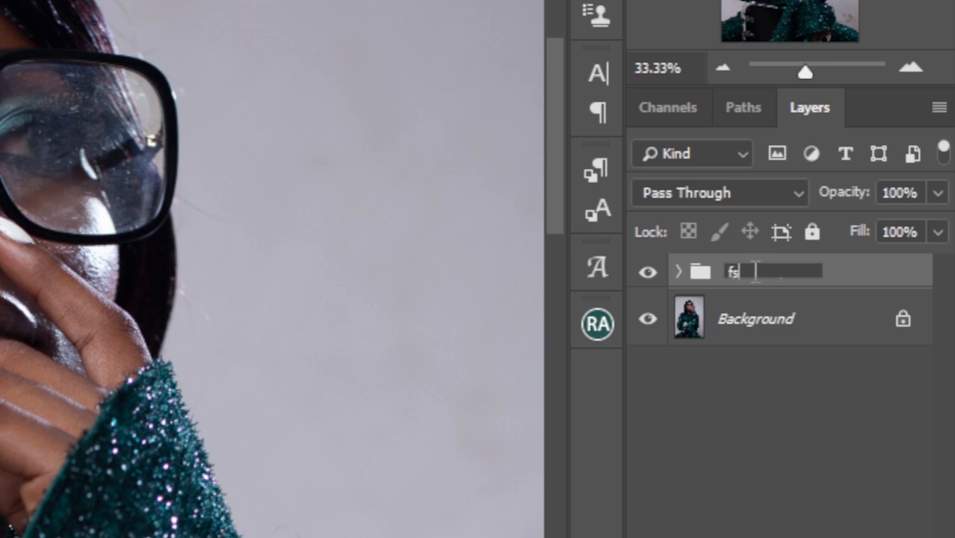
{"action": "key", "text": "Return"}
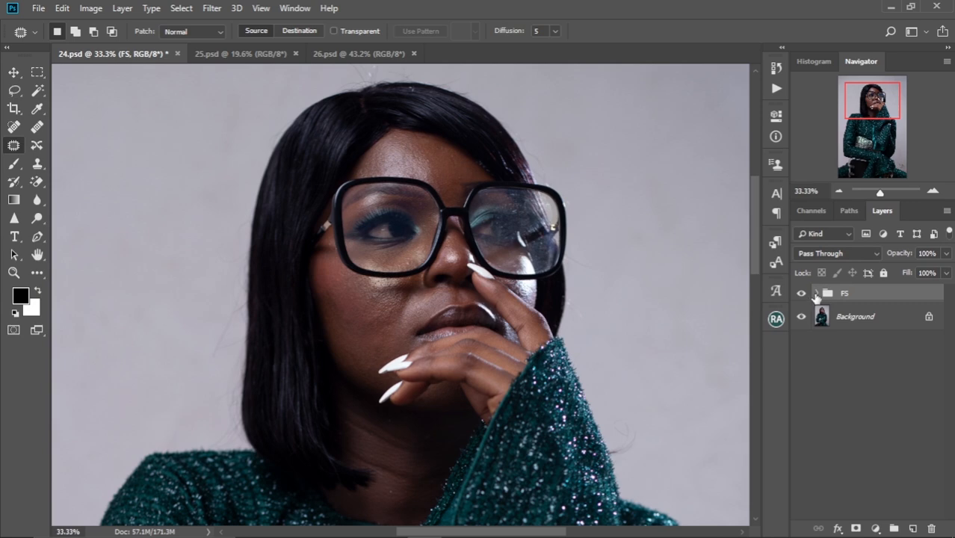
Select the Color layer inside the FS group and choose a soft round 300 px Mixer Brush with 0% hardness
{"action": "left_click", "coordinate": [816, 294]}
{"action": "left_click", "coordinate": [854, 346]}
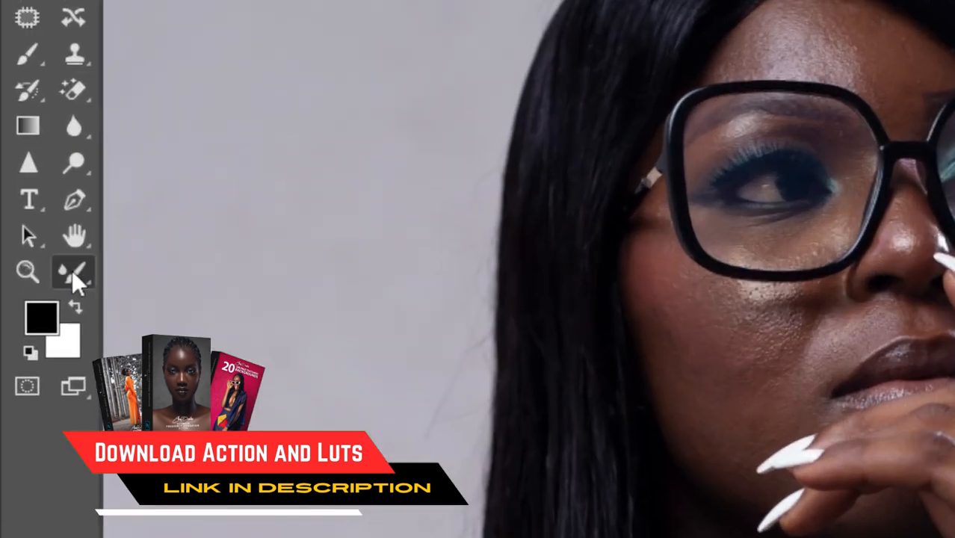
{"action": "left_click", "coordinate": [72, 270]}
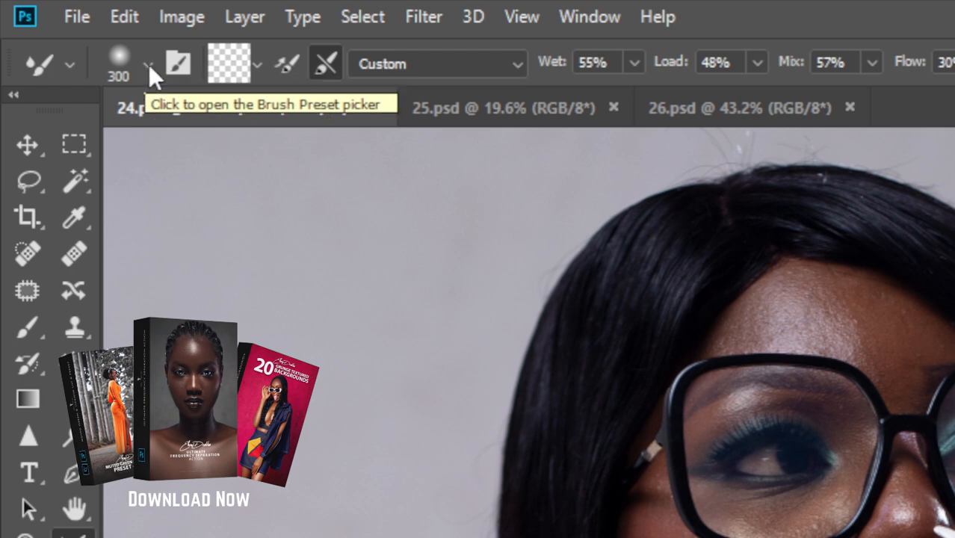
{"action": "left_click", "coordinate": [148, 64]}
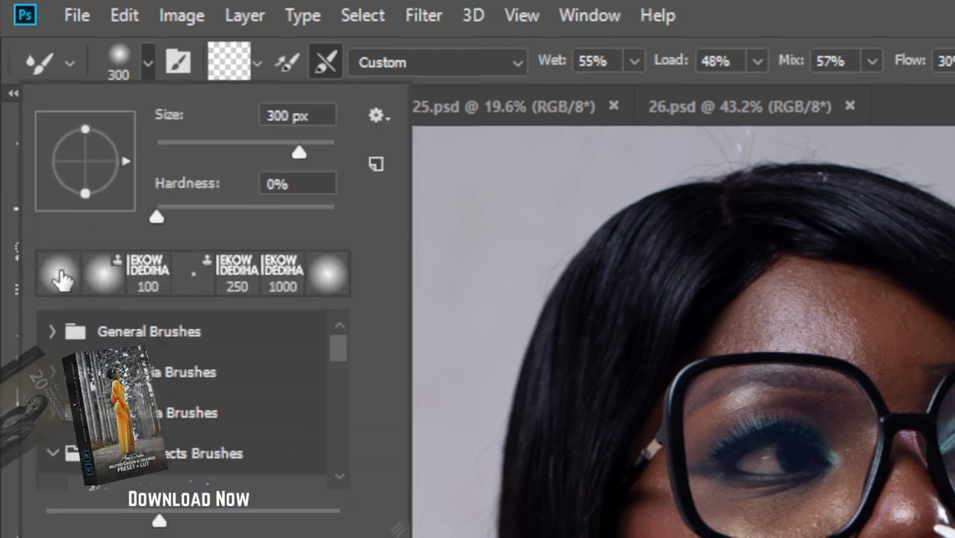
{"action": "left_click", "coordinate": [60, 273]}
{"action": "left_click", "coordinate": [147, 66]}
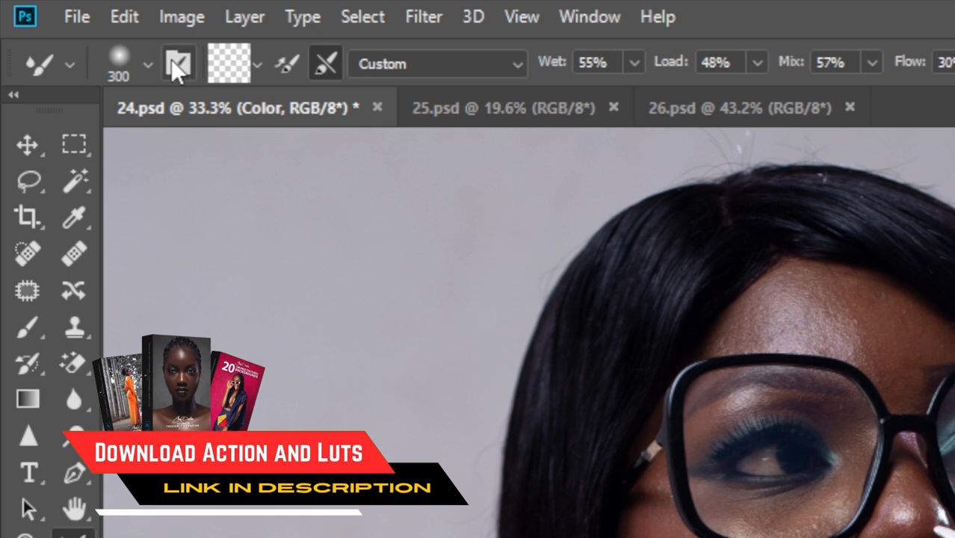
Clean the Mixer Brush, keep loading after each stroke switched off, and use the Custom blending brush combination
{"action": "left_click", "coordinate": [258, 65]}
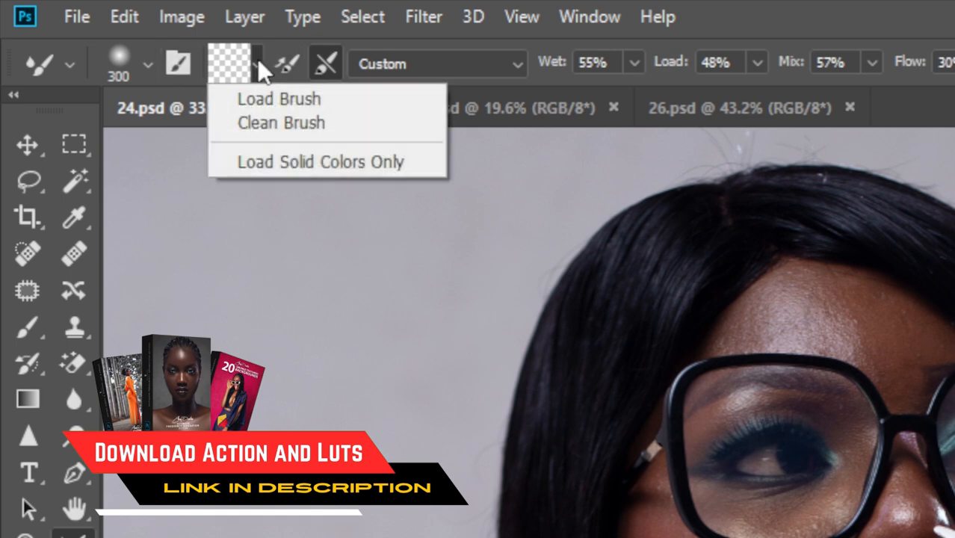
{"action": "left_click", "coordinate": [276, 125]}
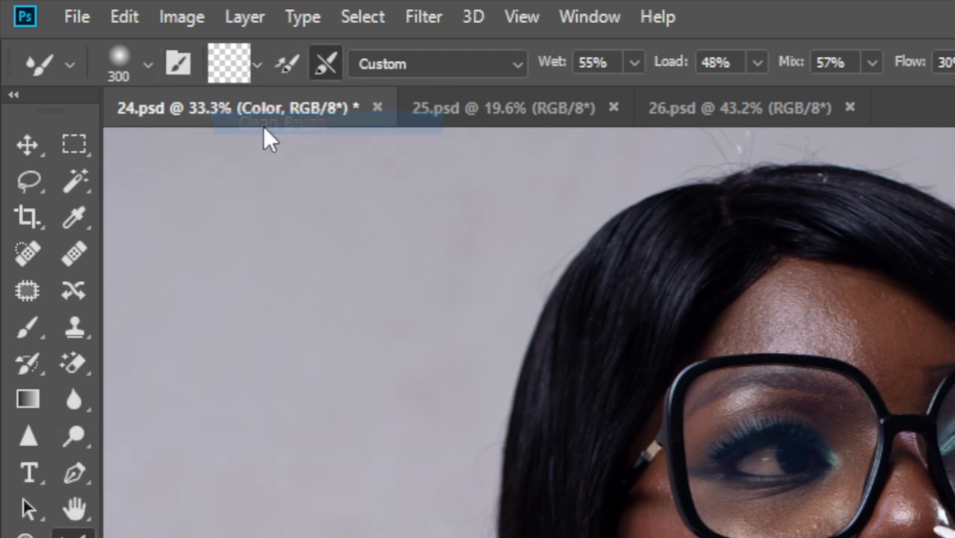
{"action": "left_click", "coordinate": [287, 69]}
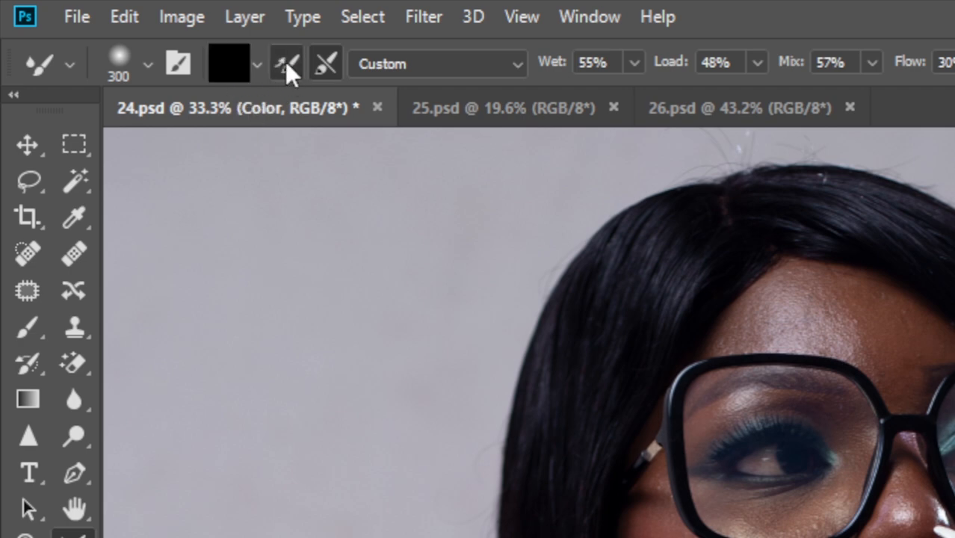
{"action": "left_click", "coordinate": [285, 61]}
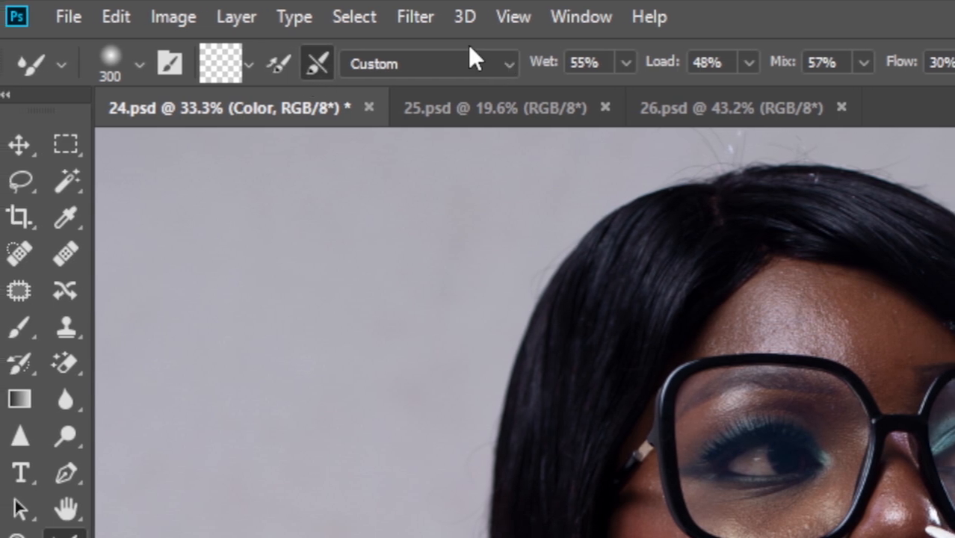
{"action": "left_click", "coordinate": [518, 65]}
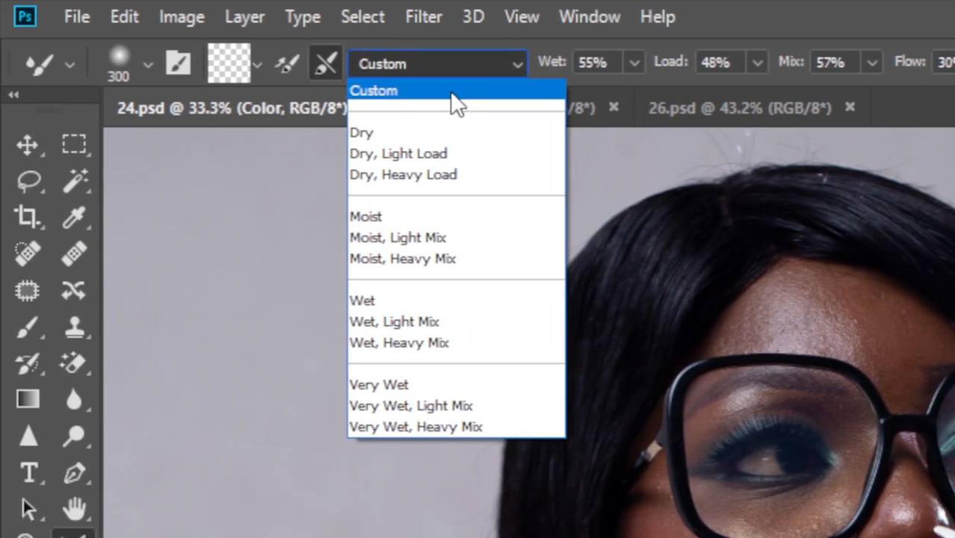
{"action": "left_click", "coordinate": [417, 92]}
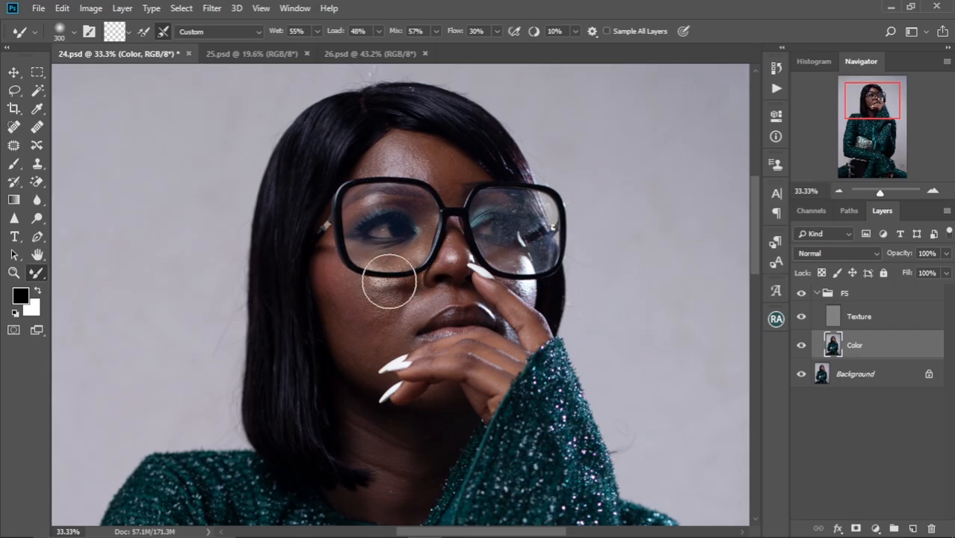
Reduce the Mixer Brush to 100 px and blend the skin of the inner cheek beside the nose
{"action": "scroll", "coordinate": [390, 281], "scroll_direction": "up", "scroll_amount": 8}
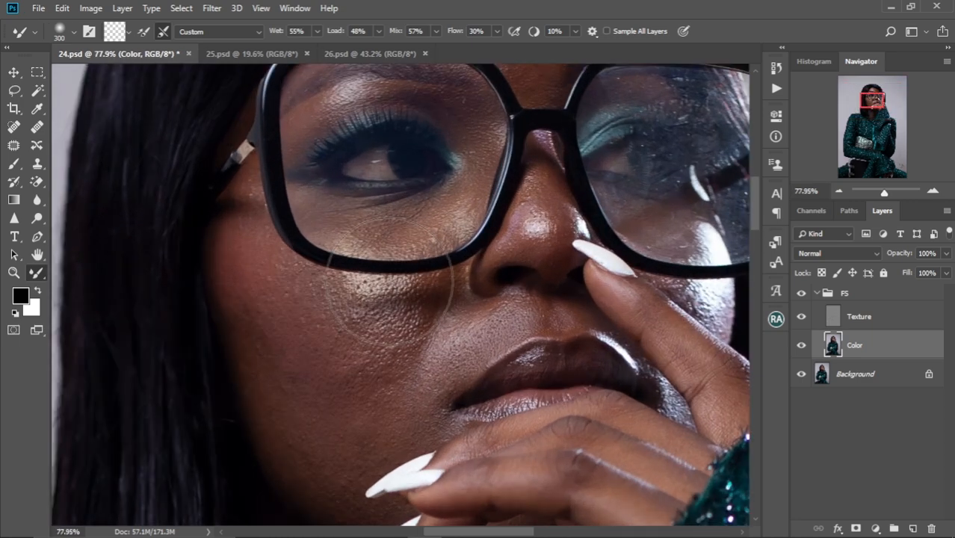
{"action": "scroll", "coordinate": [376, 260], "scroll_direction": "down", "scroll_amount": 5}
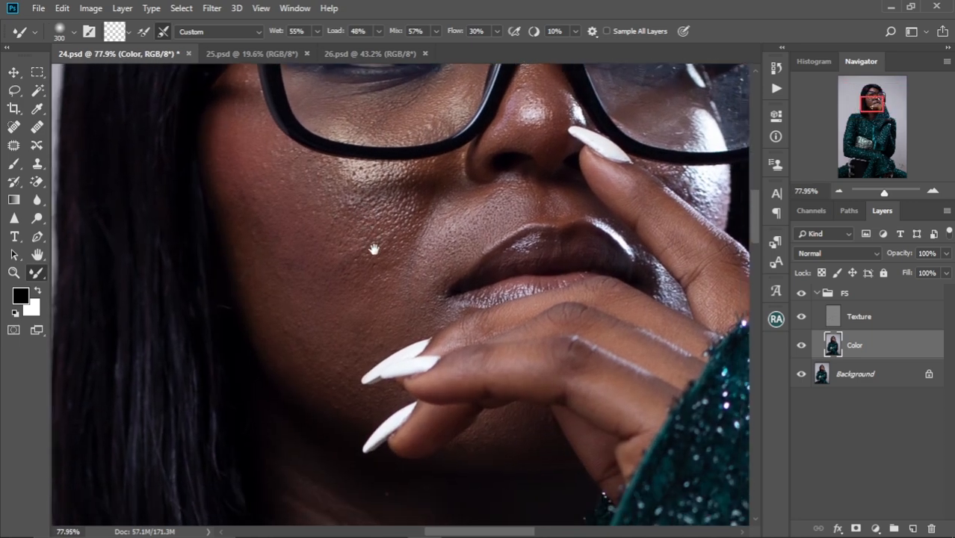
{"action": "key", "text": "bracketleft"}
{"action": "key", "text": "bracketleft"}
{"action": "key", "text": "bracketleft"}
{"action": "key", "text": "bracketleft"}
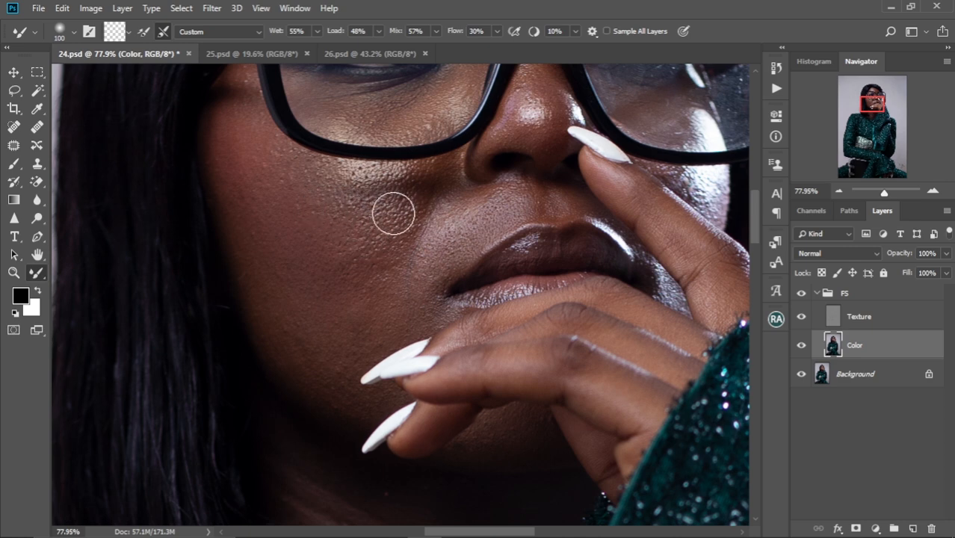
Blend the tones of the outer cheek along the hairline with the Mixer Brush at 100 to 150 px
{"action": "key", "text": "bracketright"}
{"action": "key", "text": "bracketright"}
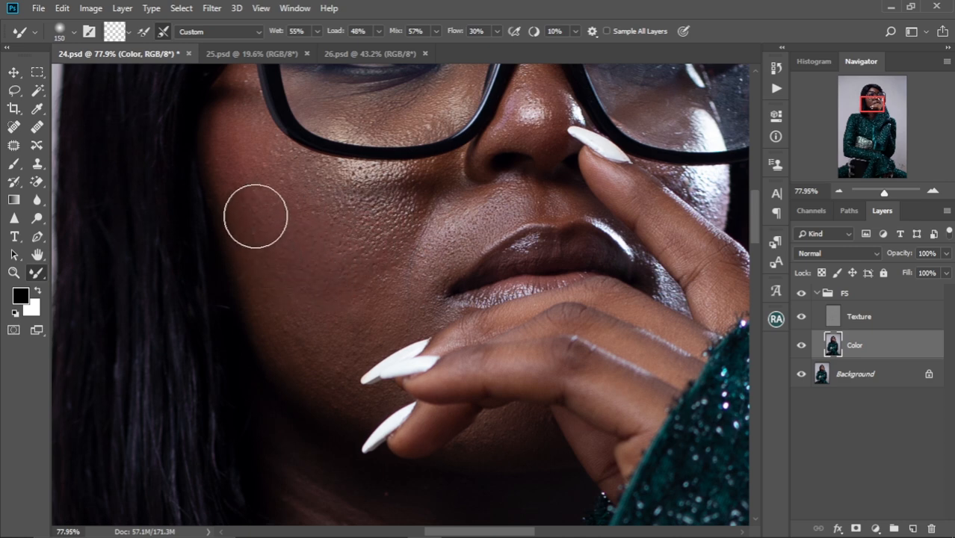
{"action": "key", "text": "bracketleft"}
{"action": "key", "text": "bracketleft"}
{"action": "key", "text": "bracketright"}
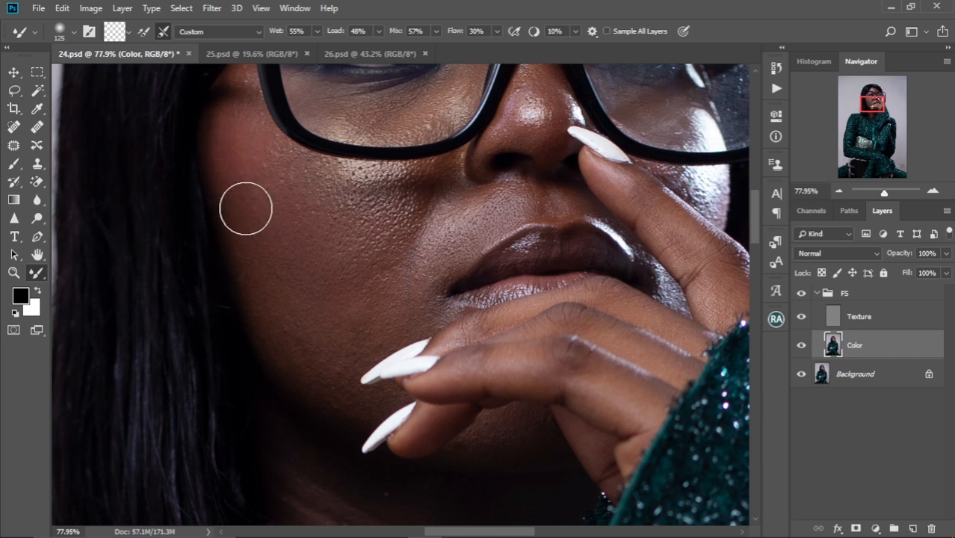
{"action": "key", "text": "bracketright"}
{"action": "key", "text": "bracketleft"}
{"action": "key", "text": "bracketleft"}
{"action": "key", "text": "bracketleft"}
{"action": "key", "text": "bracketright"}
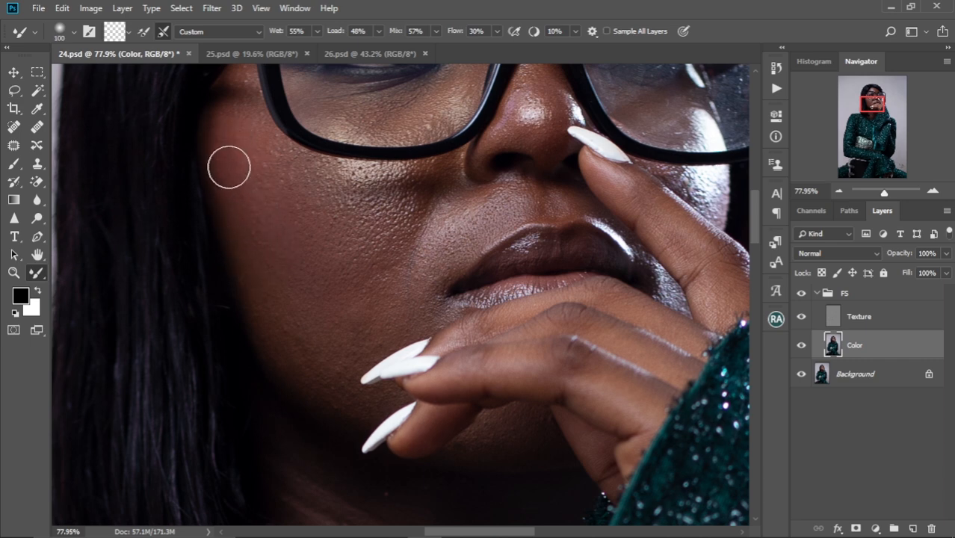
Smooth the upper outer cheek beside the glasses frame and down the face edge at 90 to 125 px
{"action": "key", "text": "bracketright"}
{"action": "left_click_drag", "start_coordinate": [238, 190], "coordinate": [231, 151]}
{"action": "key", "text": "bracketleft"}
{"action": "key", "text": "bracketleft"}
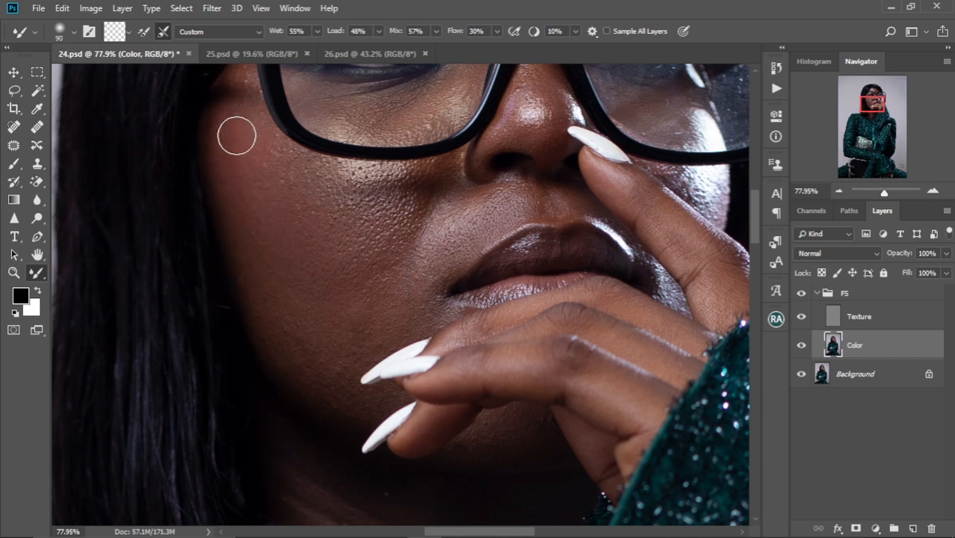
{"action": "key", "text": "bracketright"}
{"action": "key", "text": "bracketright"}
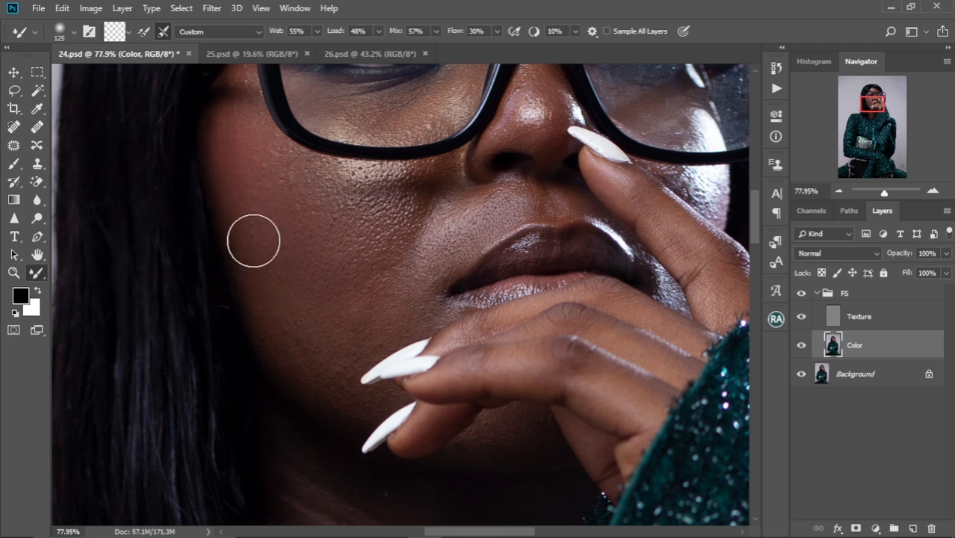
Blend the lower cheek from the face edge towards the mouth with the Mixer Brush at 100 to 150 px
{"action": "key", "text": "bracketleft"}
{"action": "key", "text": "bracketleft"}
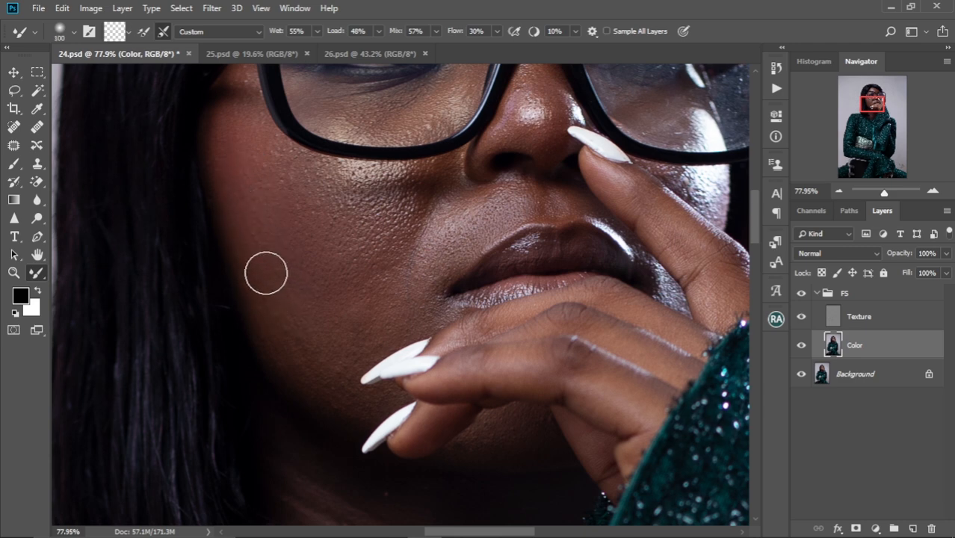
{"action": "key", "text": "bracketright"}
{"action": "key", "text": "bracketright"}
{"action": "key", "text": "bracketright"}
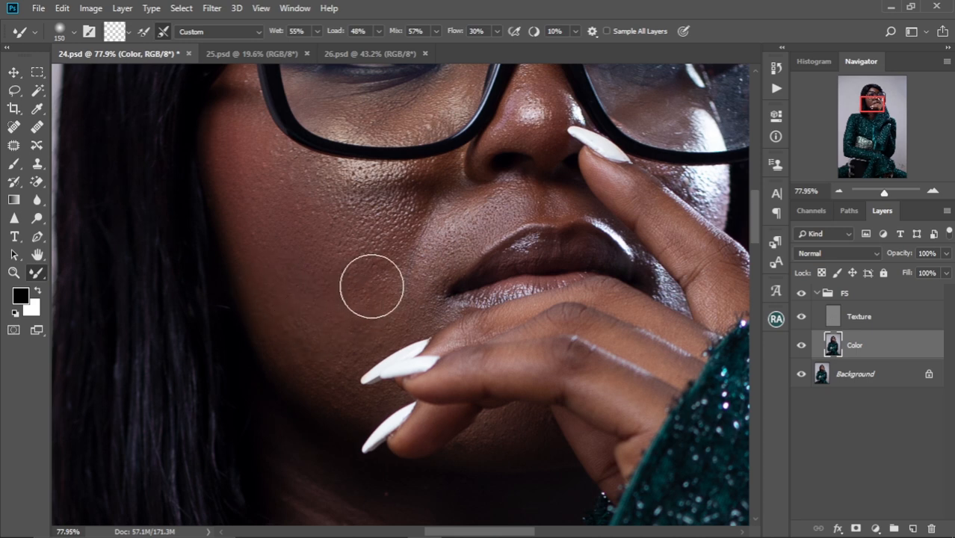
Smooth the highlight and uneven skin just below the glasses rim with the brush reduced to 80 and 70 px
{"action": "key", "text": "bracketleft"}
{"action": "key", "text": "bracketleft"}
{"action": "key", "text": "bracketleft"}
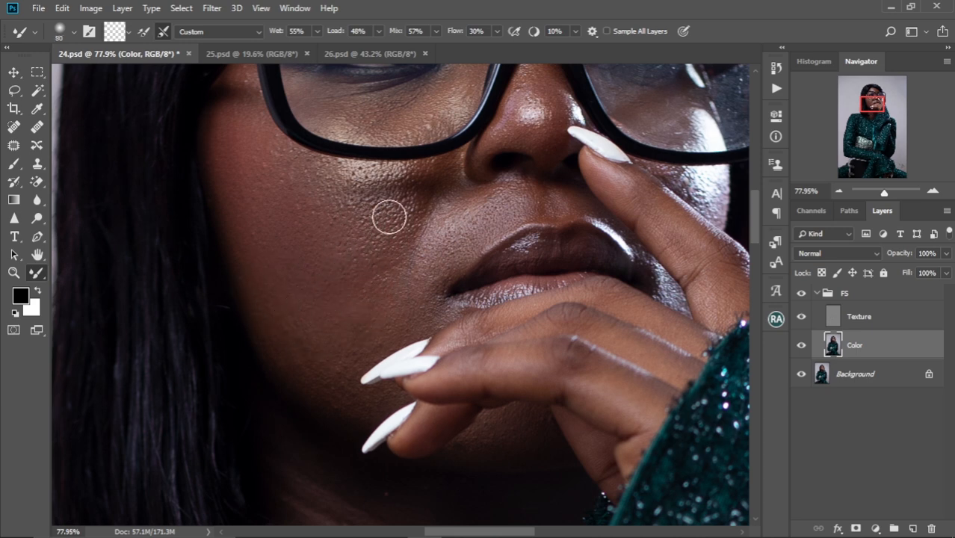
{"action": "key", "text": "bracketleft"}
{"action": "key", "text": "bracketleft"}
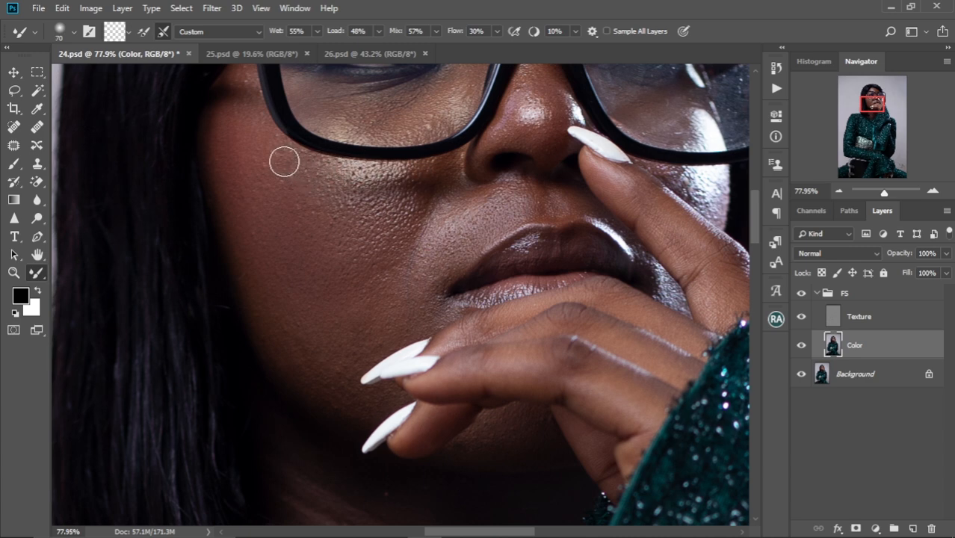
Blend the face edge from the temple at 90 px down to the jaw at 125 px
{"action": "key", "text": "bracketright"}
{"action": "key", "text": "bracketright"}
{"action": "key", "text": "bracketright"}
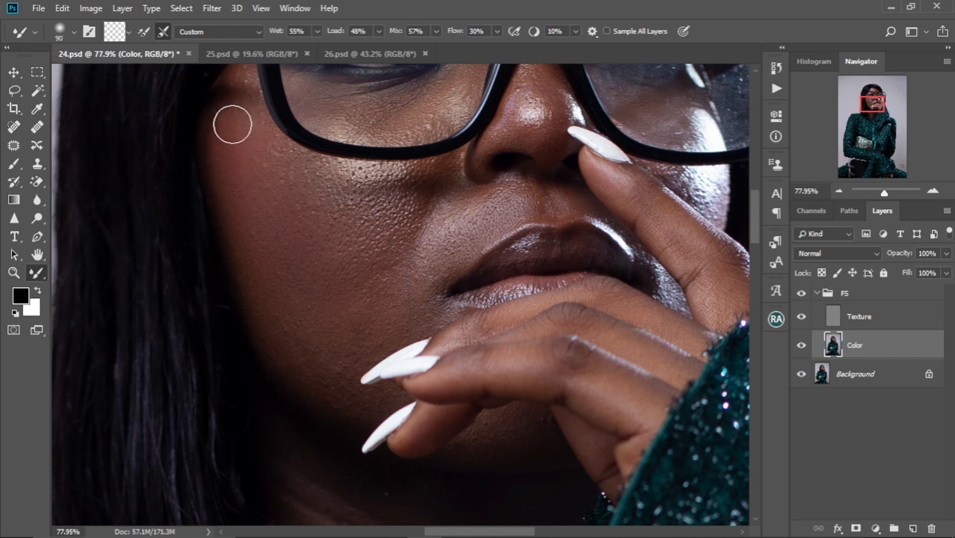
{"action": "key", "text": "bracketleft"}
{"action": "key", "text": "bracketright"}
{"action": "key", "text": "bracketright"}
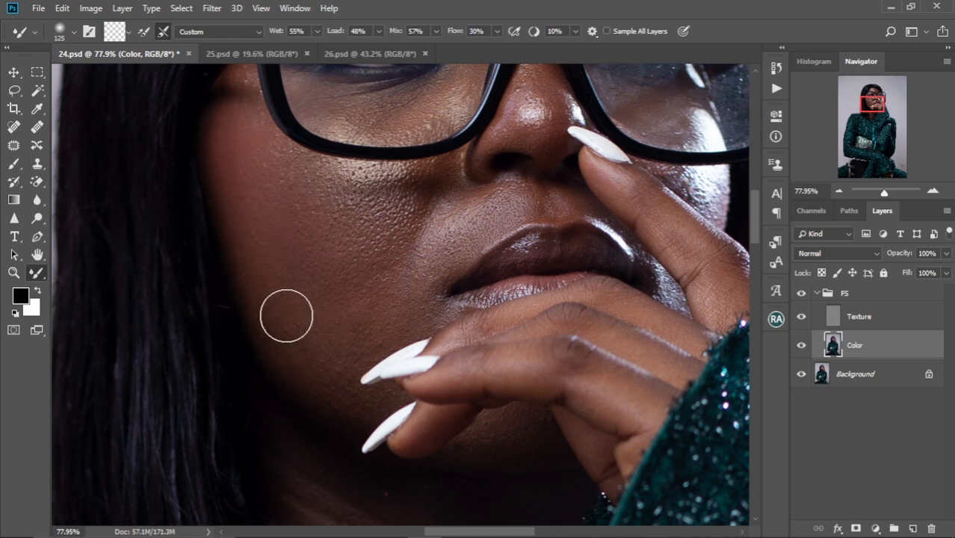
{"action": "key", "text": "bracketleft"}
{"action": "key", "text": "bracketleft"}
{"action": "key", "text": "bracketright"}
{"action": "key", "text": "bracketright"}
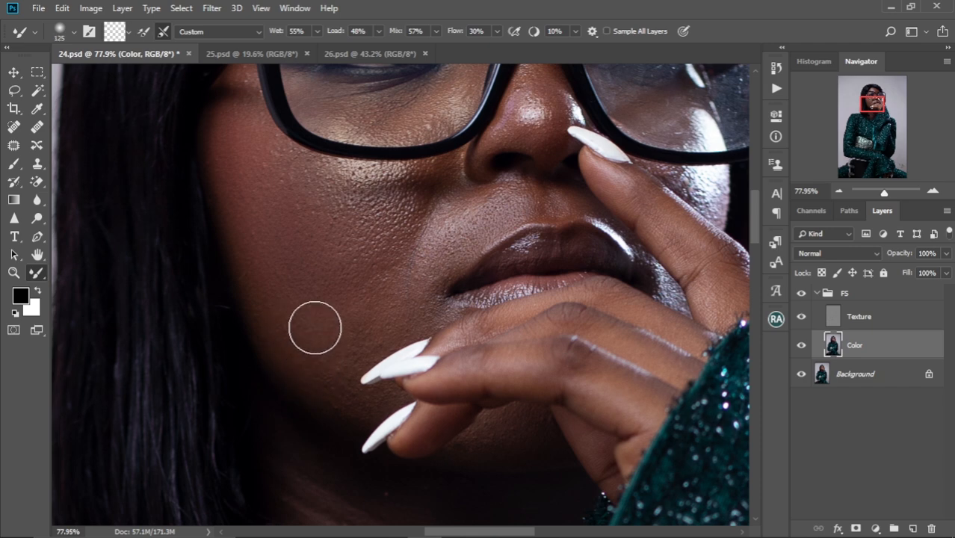
Soften the smile line between the nose and cheek with the Mixer Brush at 70 to 100 px
{"action": "key", "text": "bracketleft"}
{"action": "key", "text": "bracketleft"}
{"action": "key", "text": "bracketleft"}
{"action": "key", "text": "bracketleft"}
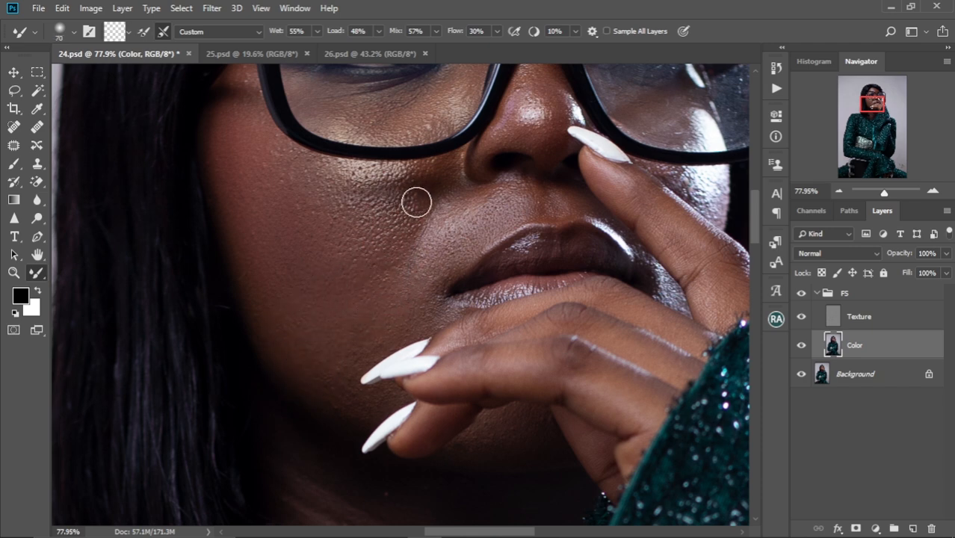
{"action": "key", "text": "bracketleft"}
{"action": "key", "text": "bracketleft"}
{"action": "key", "text": "bracketright"}
{"action": "key", "text": "bracketright"}
{"action": "key", "text": "bracketright"}
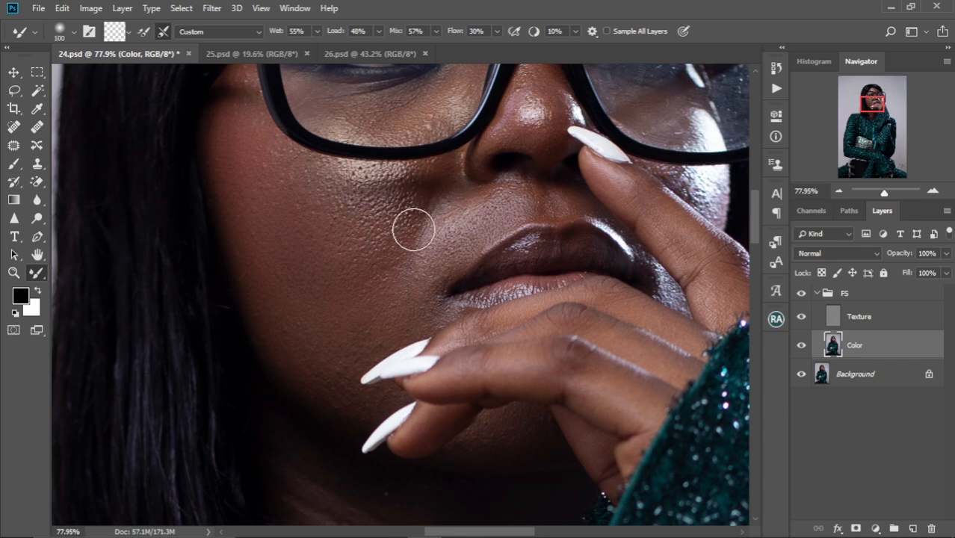
Blend the skin from the mouth corner down to the chin around the fingernails, using a brush of about 80 px
{"action": "key", "text": "bracketleft"}
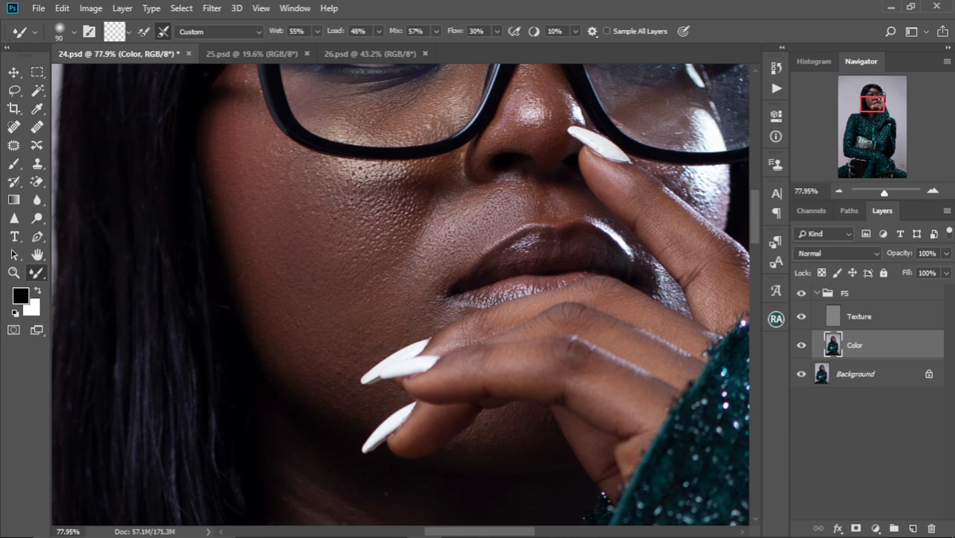
{"action": "key", "text": "bracketleft"}
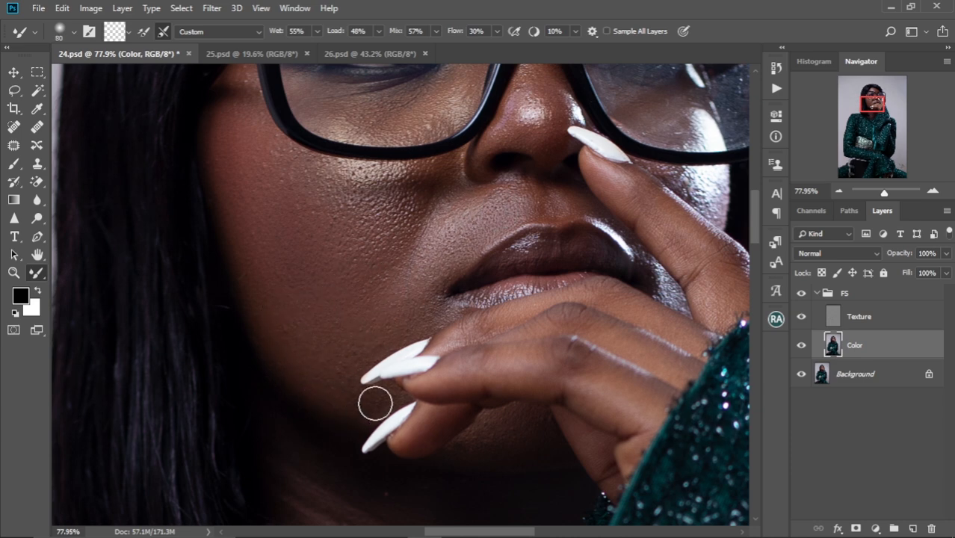
{"action": "key", "text": "bracketleft"}
{"action": "left_click_drag", "start_coordinate": [405, 289], "coordinate": [399, 379]}
{"action": "key", "text": "bracketright"}
{"action": "key", "text": "bracketright"}
{"action": "key", "text": "bracketright"}
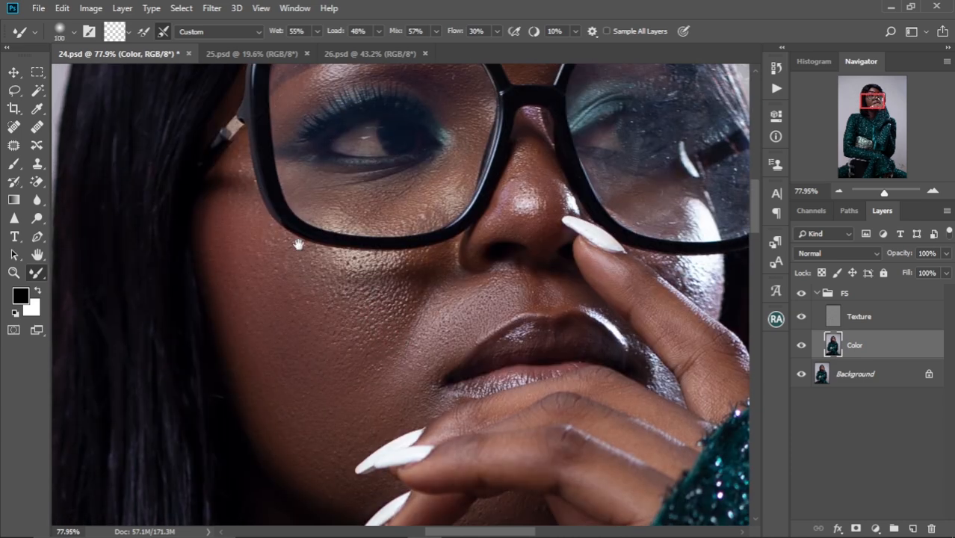
Smooth the under-eye area and upper eyelid behind the near lens with the Mixer Brush at 80 to 60 px
{"action": "left_click_drag", "start_coordinate": [298, 244], "coordinate": [323, 294]}
{"action": "key", "text": "bracketleft"}
{"action": "key", "text": "bracketleft"}
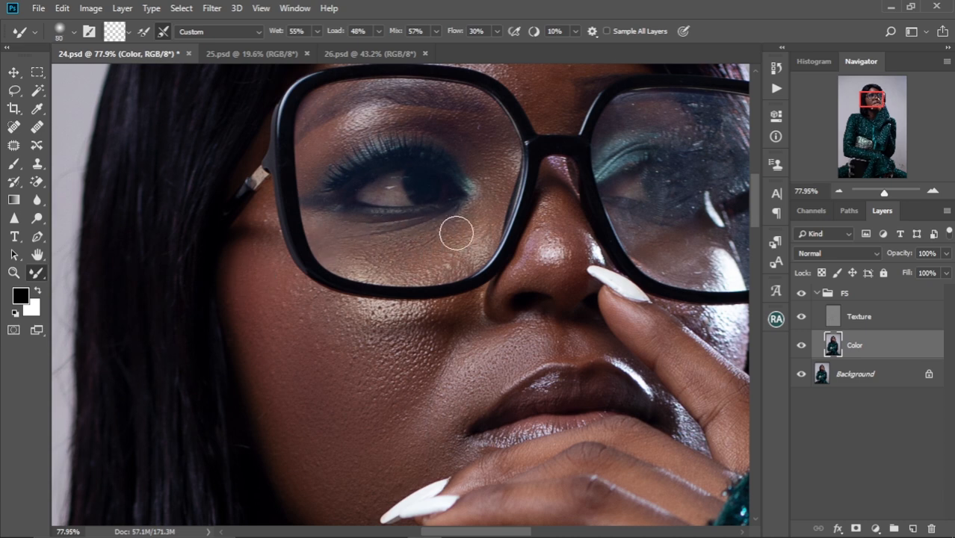
{"action": "key", "text": "bracketleft"}
{"action": "key", "text": "bracketleft"}
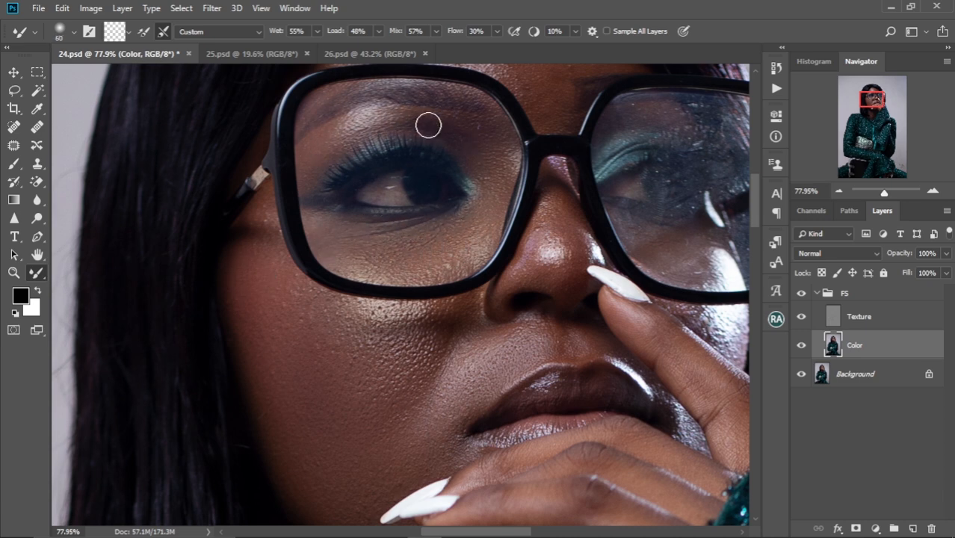
{"action": "key", "text": "bracketright"}
{"action": "key", "text": "bracketright"}
{"action": "key", "text": "bracketleft"}
{"action": "key", "text": "bracketleft"}
{"action": "key", "text": "bracketleft"}
Blend the forehead with the Mixer Brush at 90 to 150 px and the area between the eyebrows at 70 px
{"action": "scroll", "coordinate": [254, 215], "scroll_direction": "up", "scroll_amount": 3}
{"action": "key", "text": "bracketright"}
{"action": "key", "text": "bracketright"}
{"action": "key", "text": "bracketright"}
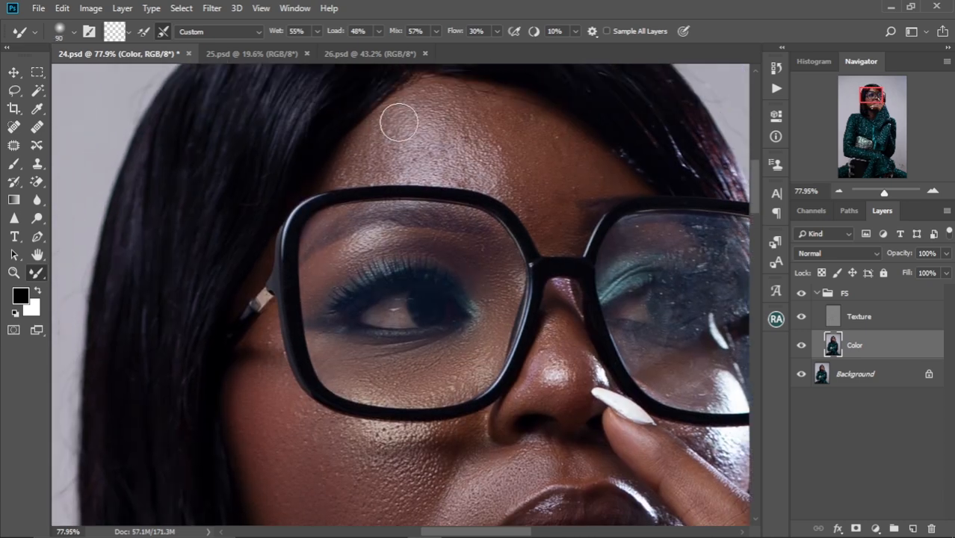
{"action": "scroll", "coordinate": [455, 99], "scroll_direction": "up", "scroll_amount": 1}
{"action": "key", "text": "bracketleft"}
{"action": "key", "text": "bracketleft"}
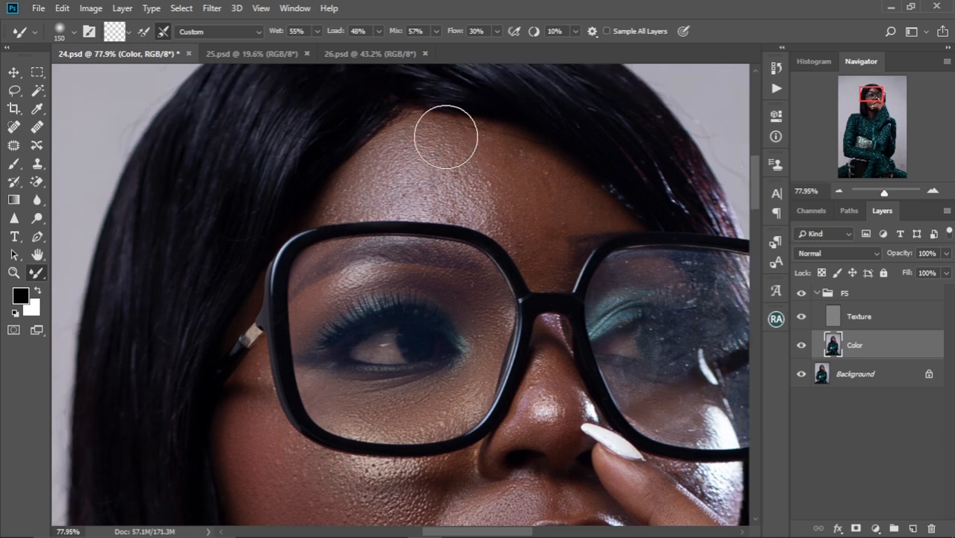
{"action": "key", "text": "bracketright"}
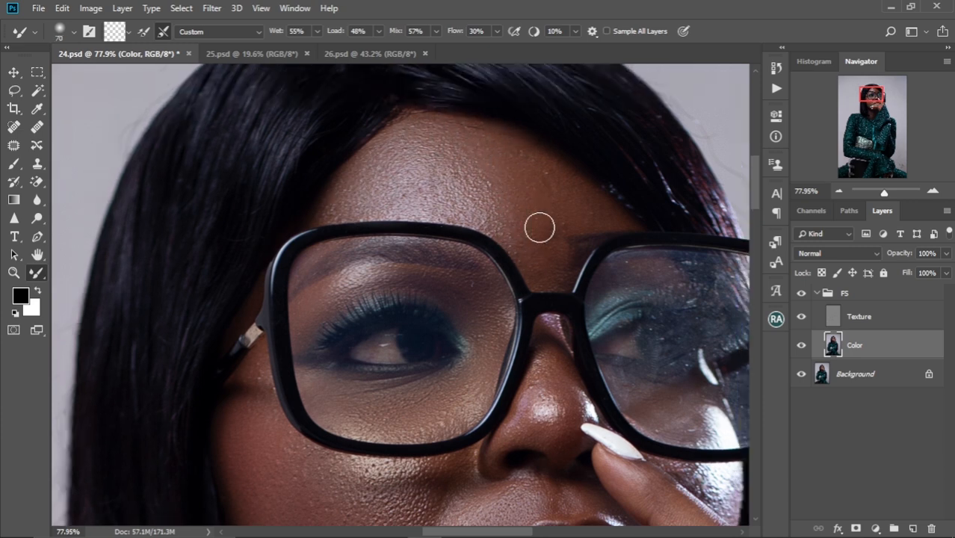
Smooth the nose and the skin below the nostril with the Mixer Brush at 45 to 50 px
{"action": "scroll", "coordinate": [544, 267], "scroll_direction": "down", "scroll_amount": 5}
{"action": "key", "text": "bracketleft"}
{"action": "key", "text": "bracketleft"}
{"action": "key", "text": "bracketleft"}
{"action": "key", "text": "bracketleft"}
{"action": "key", "text": "bracketleft"}
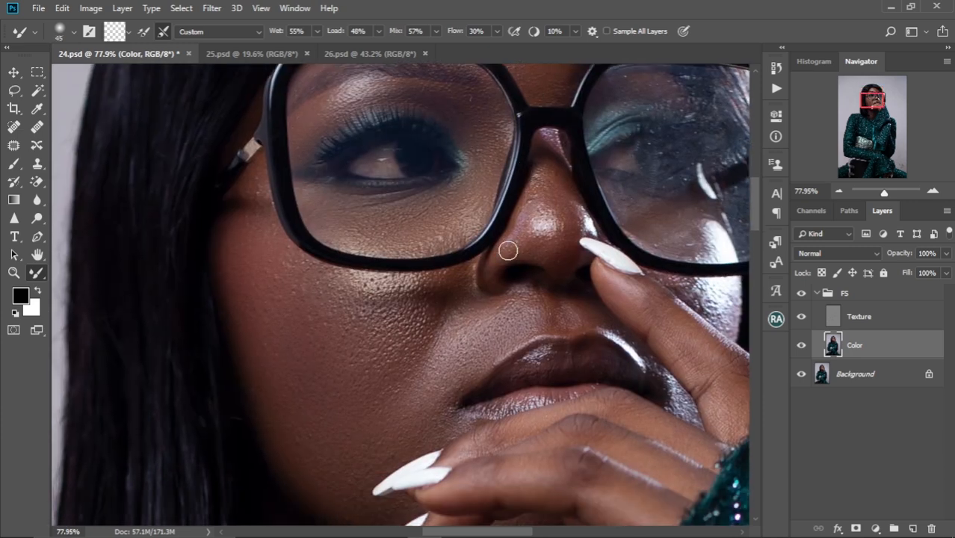
{"action": "key", "text": "bracketleft"}
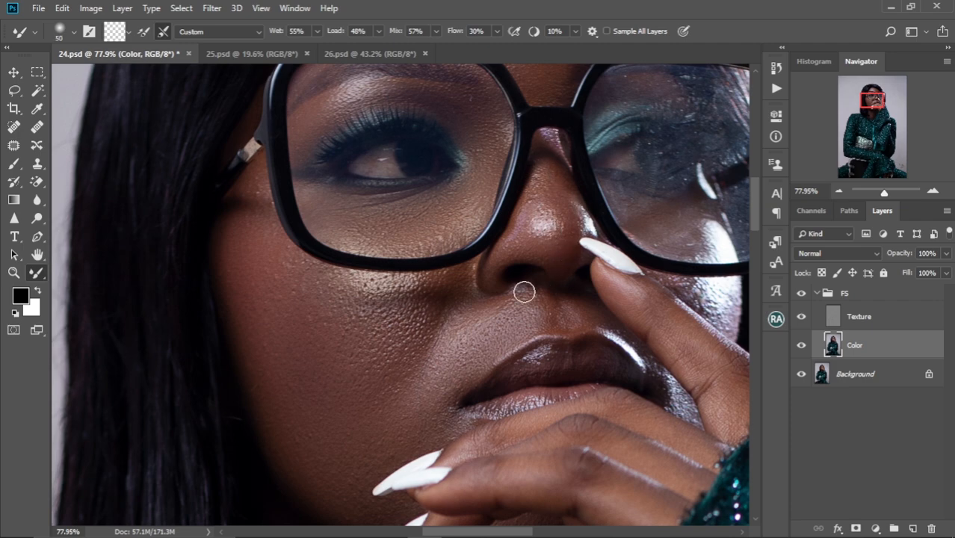
{"action": "left_click_drag", "start_coordinate": [568, 165], "coordinate": [478, 315]}
Enlarge the Mixer Brush to 100 px and blend the cheek beside the mouth
{"action": "key", "text": "bracketright"}
{"action": "key", "text": "bracketright"}
{"action": "key", "text": "bracketright"}
{"action": "key", "text": "bracketright"}
{"action": "key", "text": "bracketright"}
{"action": "left_click_drag", "start_coordinate": [374, 359], "coordinate": [338, 192]}
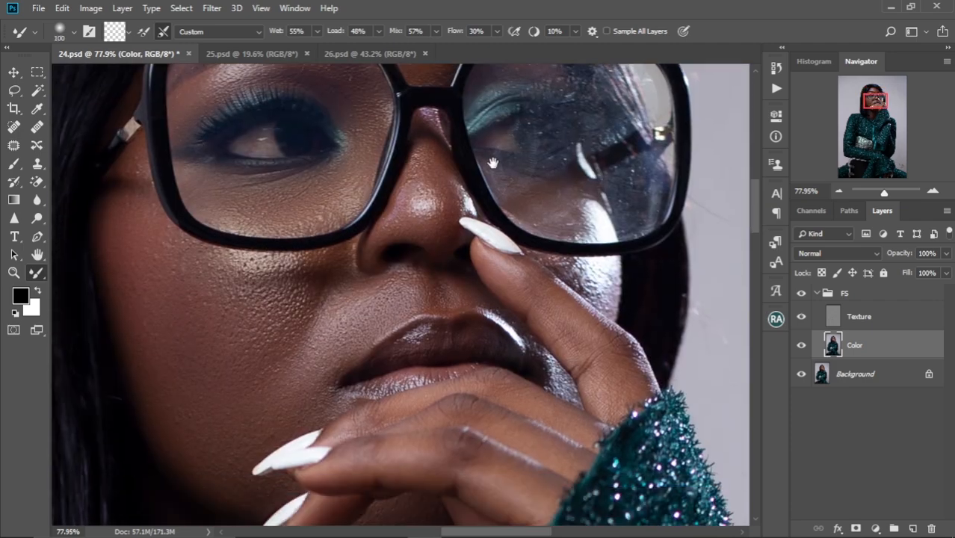
Blend the upper lip and its edge with the Mixer Brush at 50 px
{"action": "left_click_drag", "start_coordinate": [408, 279], "coordinate": [332, 222]}
{"action": "key", "text": "bracketleft"}
{"action": "key", "text": "bracketleft"}
{"action": "key", "text": "bracketleft"}
{"action": "key", "text": "bracketleft"}
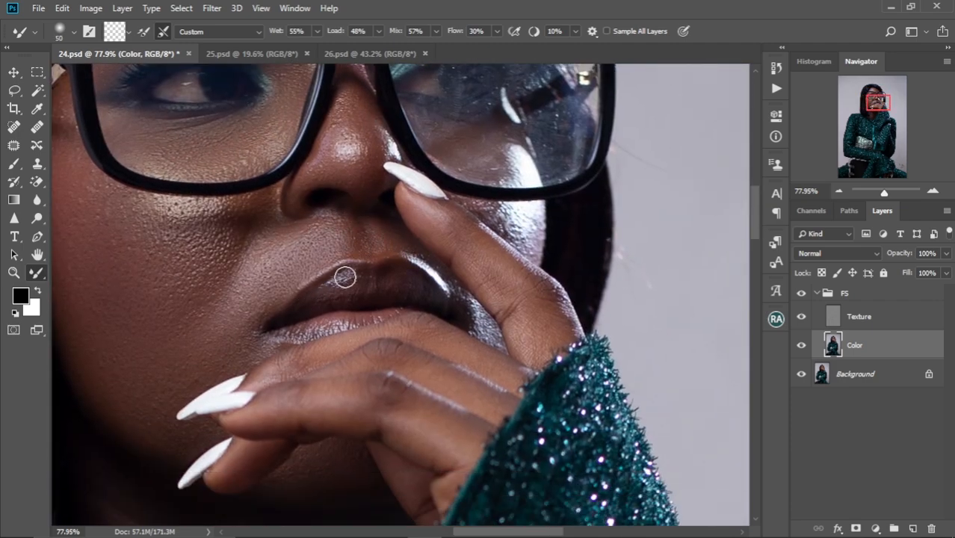
Smooth the eyelid area visible through the far lens with the Mixer Brush at 70 px
{"action": "key", "text": "bracketright"}
{"action": "key", "text": "bracketright"}
{"action": "left_click_drag", "start_coordinate": [489, 179], "coordinate": [545, 380]}
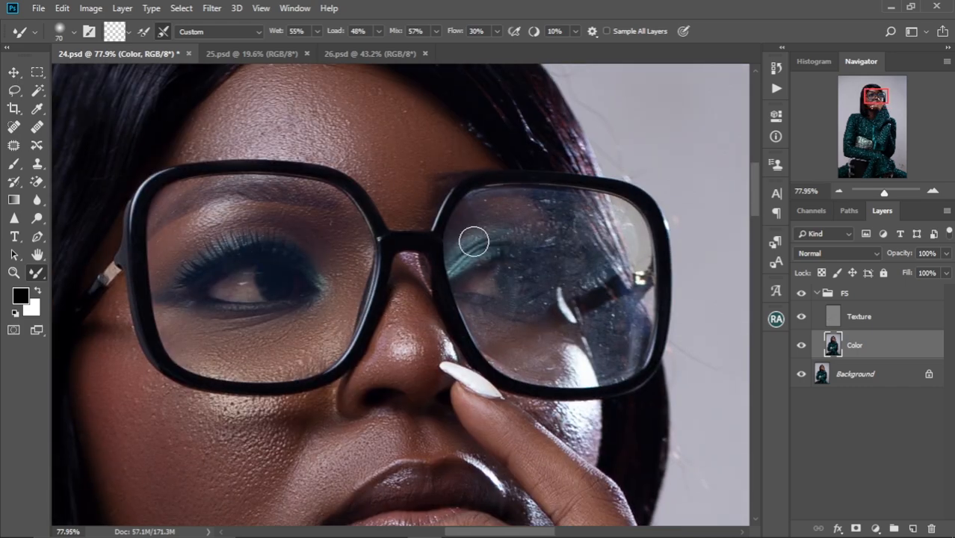
{"action": "left_click_drag", "start_coordinate": [525, 513], "coordinate": [372, 357]}
{"action": "mouse_move", "coordinate": [372, 357]}
{"action": "left_mouse_down"}
{"action": "mouse_move", "coordinate": [423, 240]}
{"action": "mouse_move", "coordinate": [345, 292]}
{"action": "left_mouse_up"}
Blend the neck and the shadowed skin under the hand with the Mixer Brush at 90 to 150 px
{"action": "scroll", "coordinate": [359, 308], "scroll_direction": "up", "scroll_amount": 4}
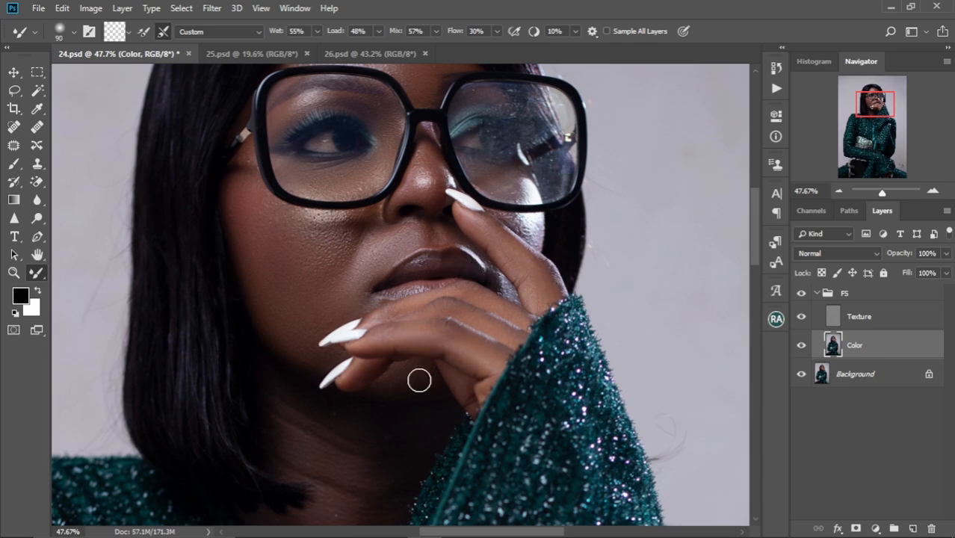
{"action": "left_click_drag", "start_coordinate": [393, 462], "coordinate": [428, 350]}
{"action": "key", "text": "bracketright"}
{"action": "key", "text": "bracketright"}
{"action": "key", "text": "bracketright"}
{"action": "key", "text": "bracketright"}
{"action": "key", "text": "bracketright"}
{"action": "key", "text": "bracketleft"}
{"action": "key", "text": "bracketleft"}
{"action": "scroll", "coordinate": [418, 350], "scroll_direction": "down", "scroll_amount": 5}
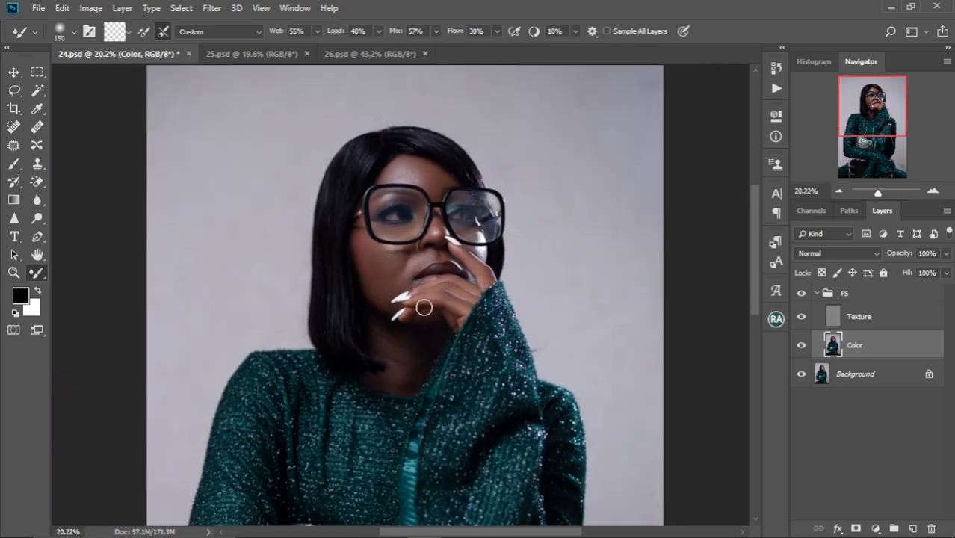
{"action": "left_click_drag", "start_coordinate": [424, 307], "coordinate": [432, 338]}
{"action": "scroll", "coordinate": [433, 338], "scroll_direction": "up", "scroll_amount": 6}
{"action": "scroll", "coordinate": [432, 338], "scroll_direction": "down", "scroll_amount": 2}
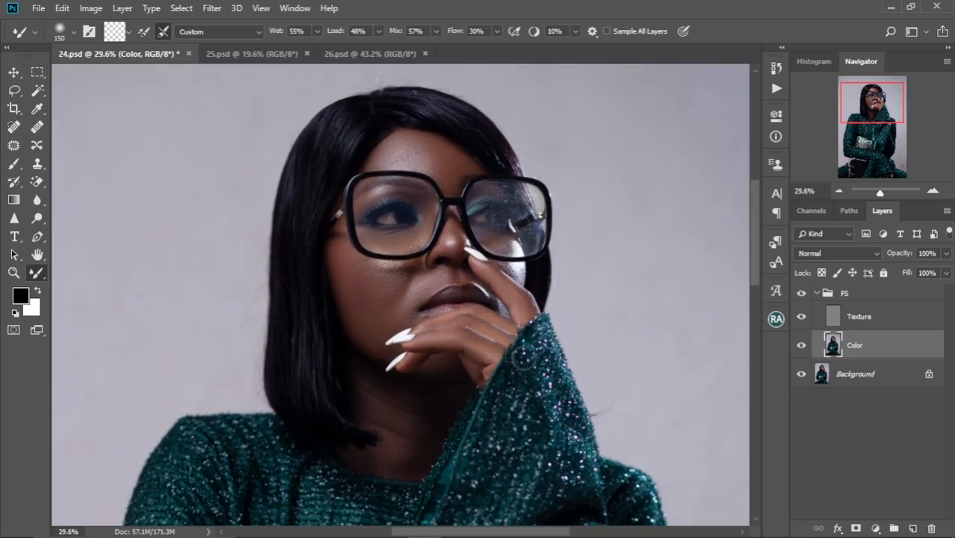
Toggle the FS group's visibility off and on to compare the portrait before and after skin smoothing
{"action": "left_click", "coordinate": [804, 293]}
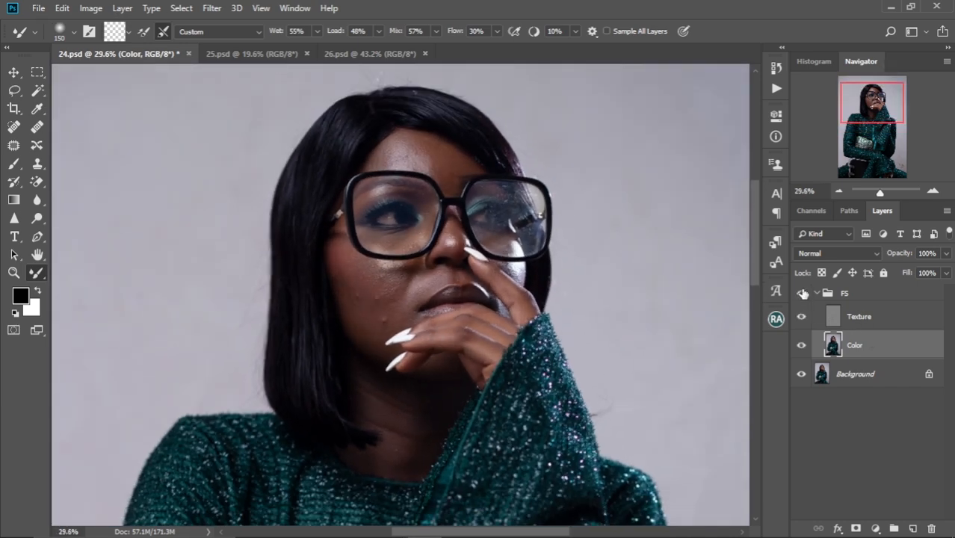
{"action": "left_click", "coordinate": [803, 293]}
{"action": "left_click", "coordinate": [804, 293]}
{"action": "left_click", "coordinate": [804, 293]}
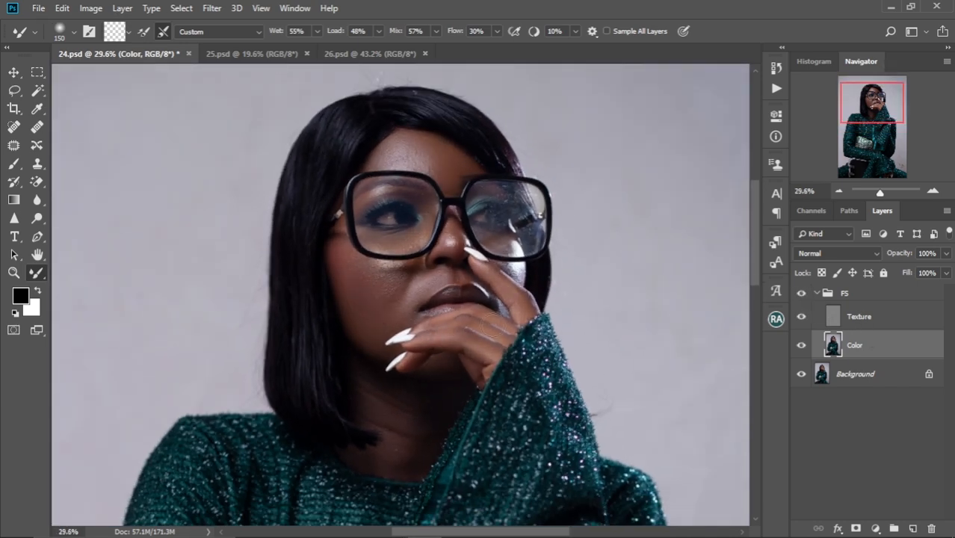
{"action": "scroll", "coordinate": [422, 290], "scroll_direction": "up", "scroll_amount": 3}
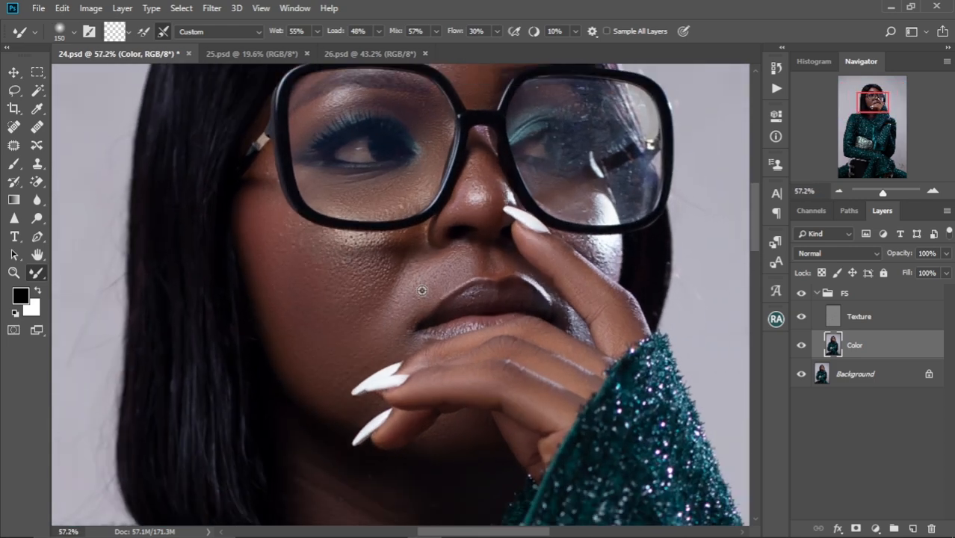
{"action": "left_click", "coordinate": [851, 294]}
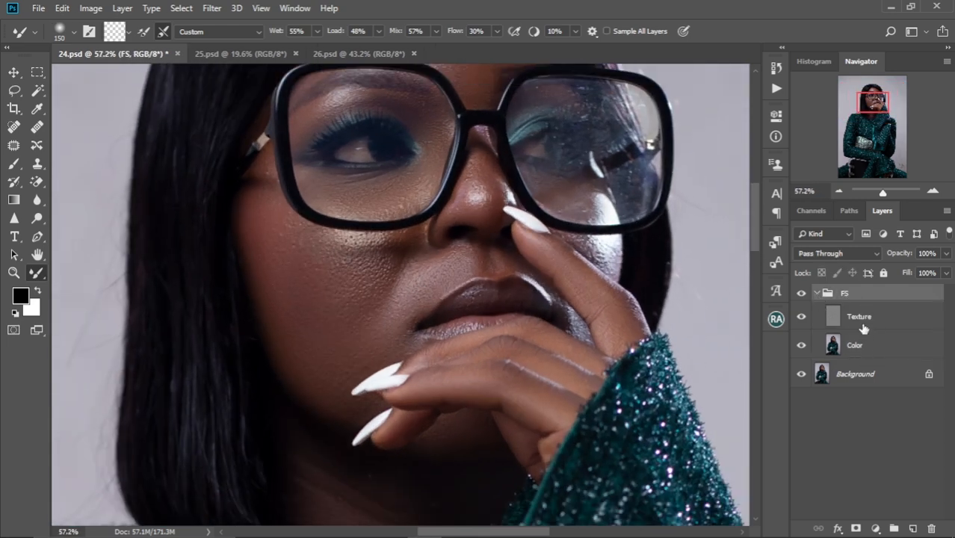
{"action": "left_click", "coordinate": [777, 90]}
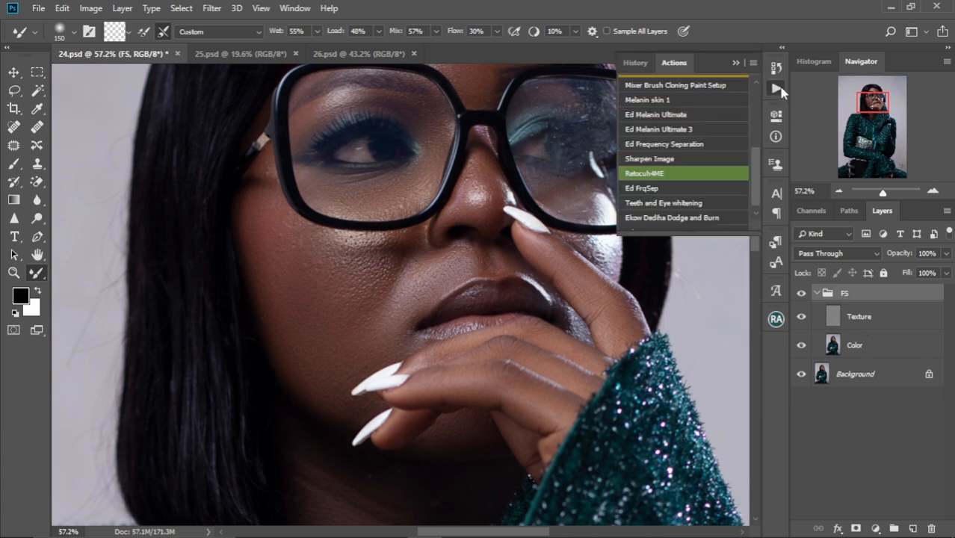
{"action": "scroll", "coordinate": [748, 176], "scroll_direction": "down", "scroll_amount": 1}
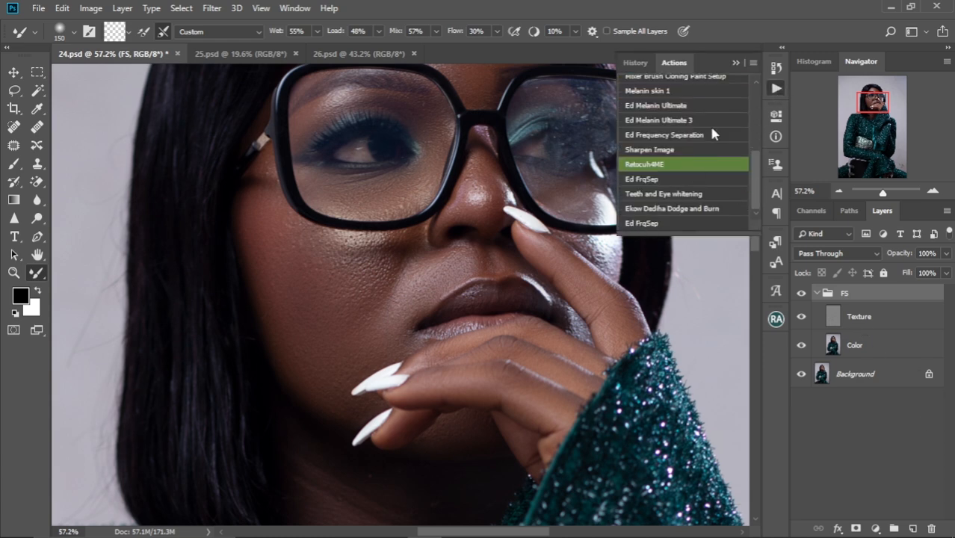
{"action": "left_click", "coordinate": [736, 64]}
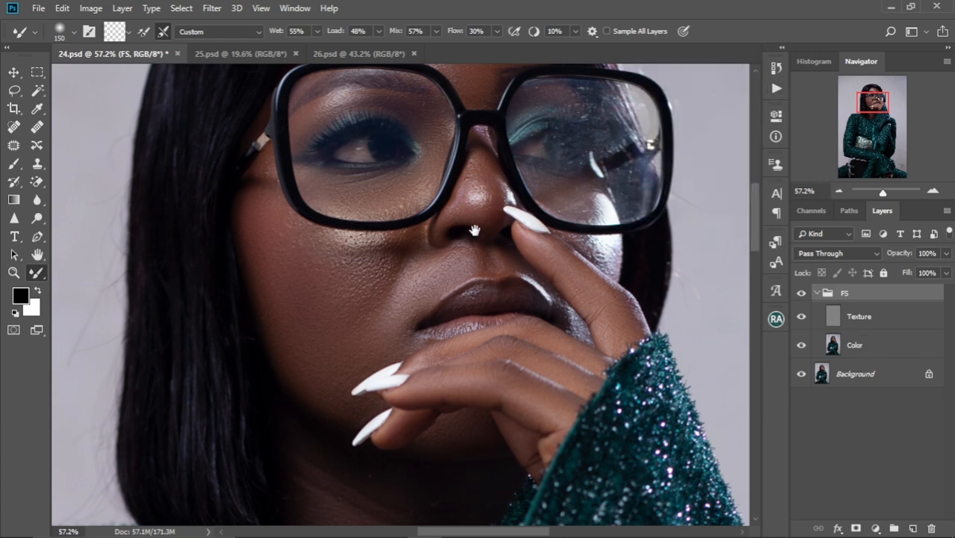
Heal rough skin spots on the lower cheek near the chin on the Texture layer with the Spot Healing Brush at 15 px
{"action": "scroll", "coordinate": [474, 230], "scroll_direction": "down", "scroll_amount": 1}
{"action": "mouse_move", "coordinate": [471, 209]}
{"action": "left_mouse_down"}
{"action": "mouse_move", "coordinate": [459, 296]}
{"action": "mouse_move", "coordinate": [463, 257]}
{"action": "left_mouse_up"}
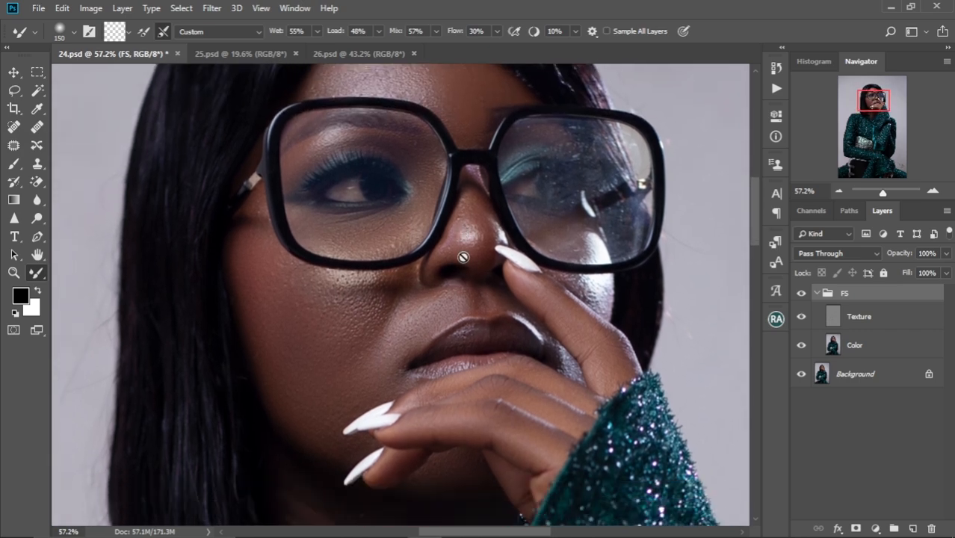
{"action": "scroll", "coordinate": [463, 257], "scroll_direction": "up", "scroll_amount": 3}
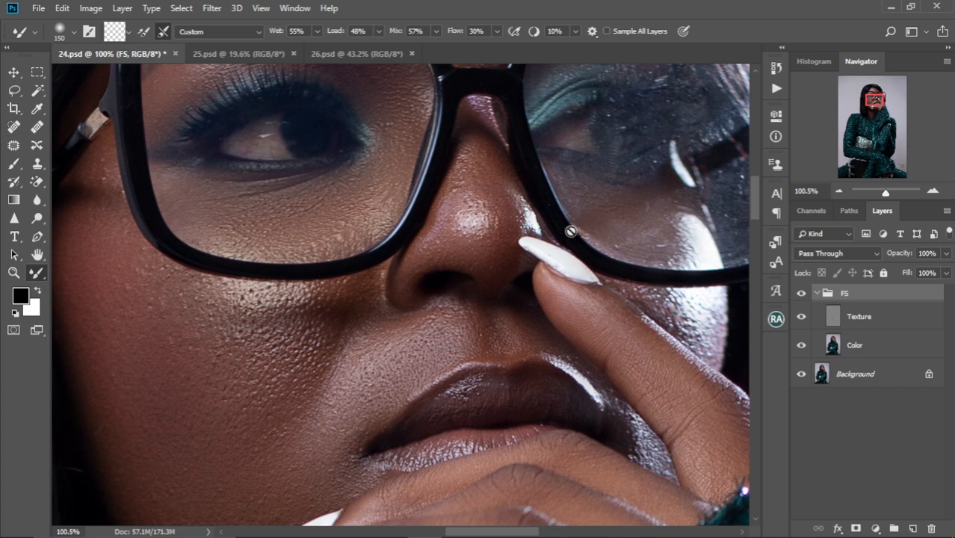
{"action": "left_click", "coordinate": [860, 320]}
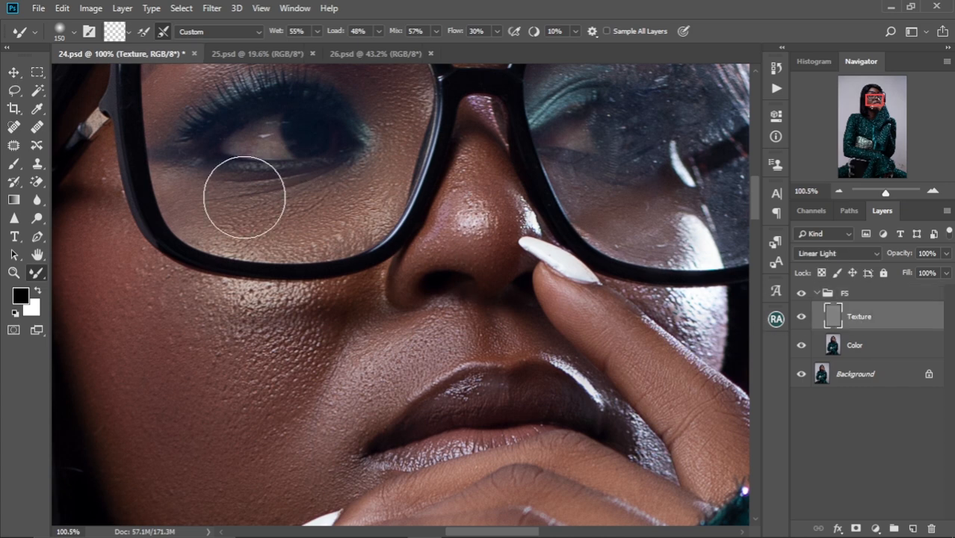
{"action": "left_click", "coordinate": [13, 127]}
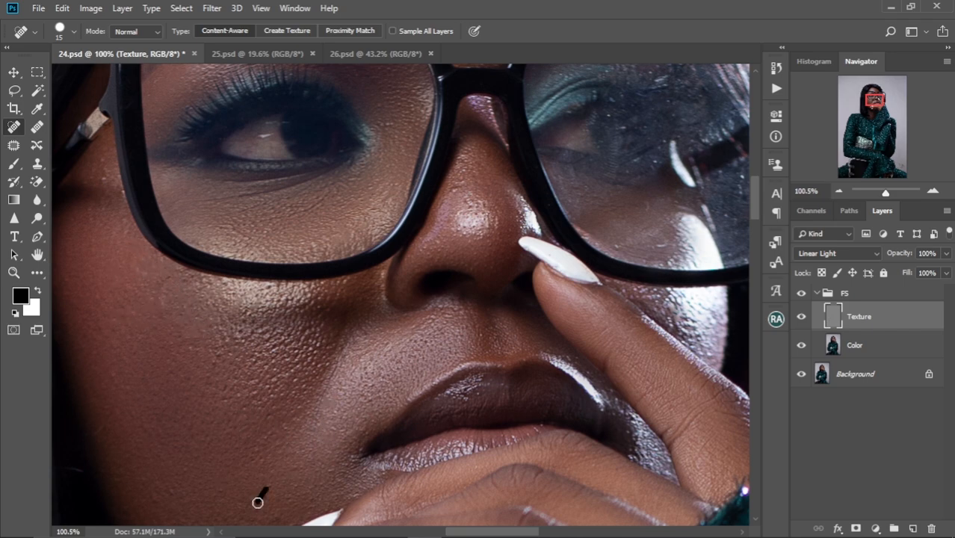
{"action": "left_click_drag", "start_coordinate": [299, 426], "coordinate": [276, 519]}
Examine the healed skin texture around the eye and face, both close up and in the full portrait
{"action": "left_click_drag", "start_coordinate": [433, 259], "coordinate": [587, 302]}
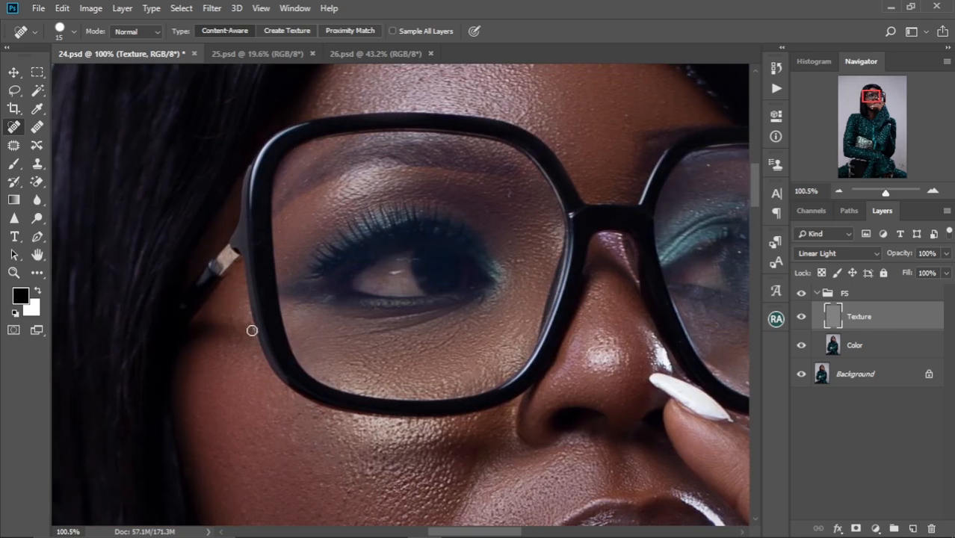
{"action": "scroll", "coordinate": [409, 281], "scroll_direction": "down", "scroll_amount": 3}
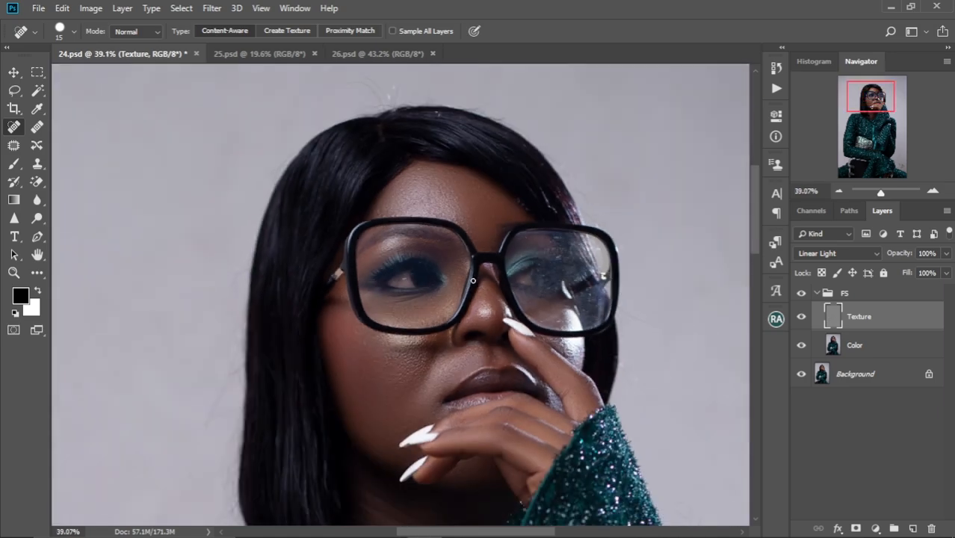
{"action": "scroll", "coordinate": [467, 282], "scroll_direction": "down", "scroll_amount": 4}
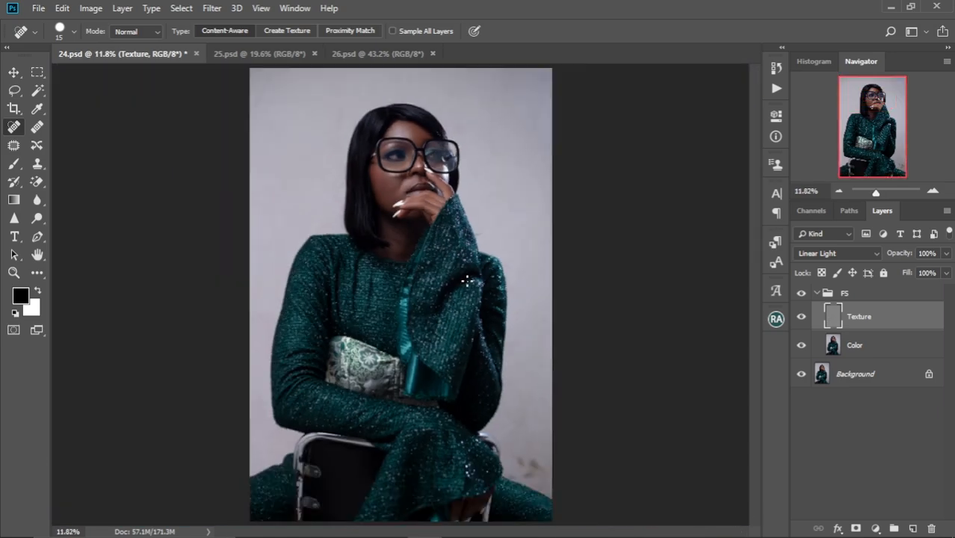
{"action": "scroll", "coordinate": [417, 188], "scroll_direction": "up", "scroll_amount": 5}
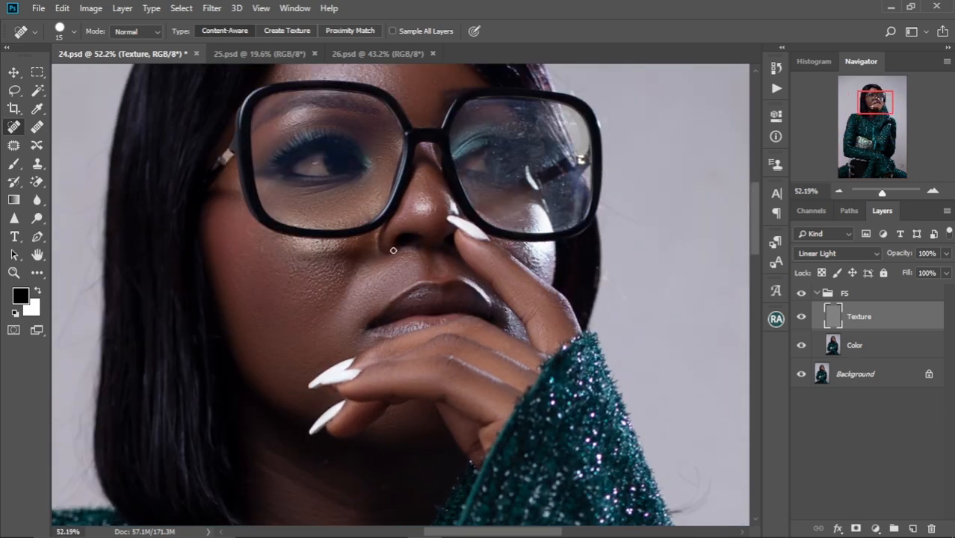
{"action": "scroll", "coordinate": [379, 236], "scroll_direction": "up", "scroll_amount": 3}
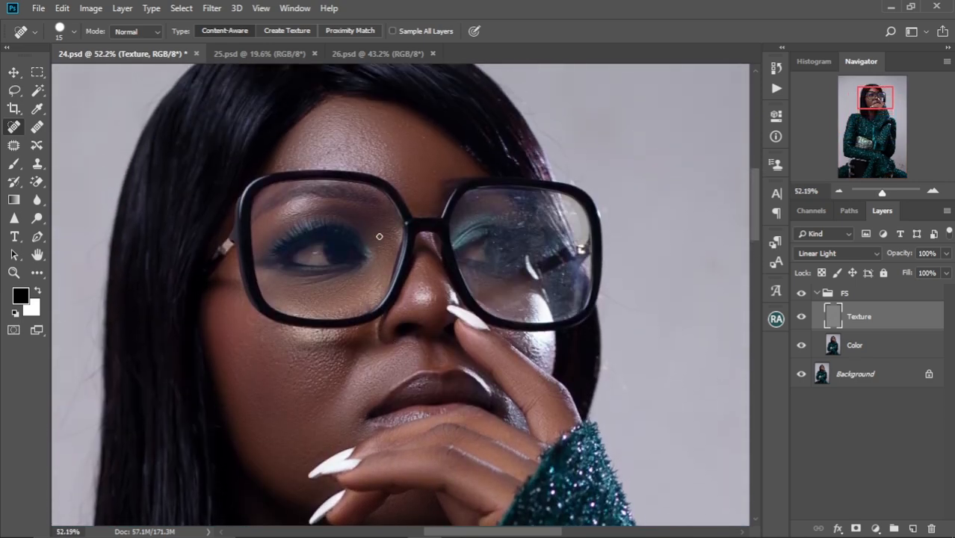
{"action": "scroll", "coordinate": [379, 236], "scroll_direction": "down", "scroll_amount": 2}
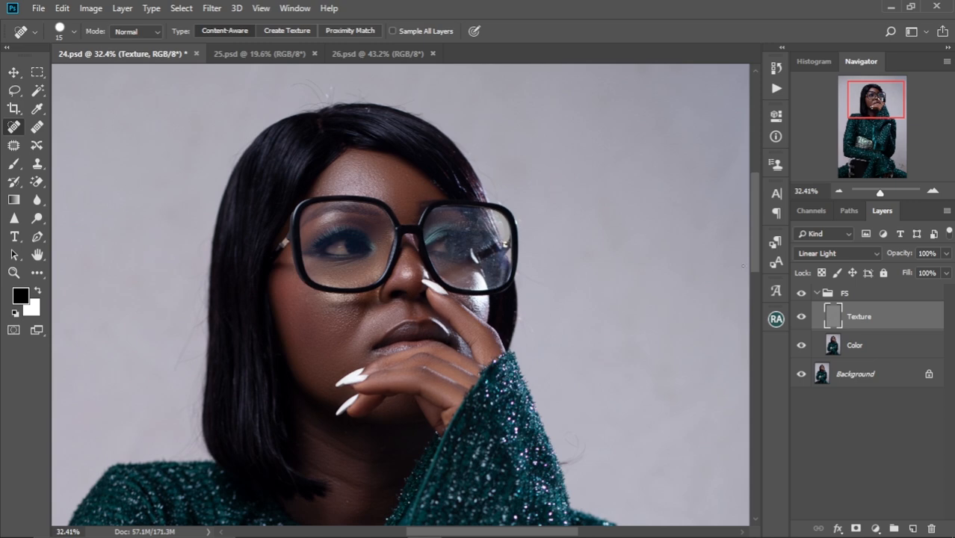
Smooth the tones of the hair on the Color layer with the Mixer Brush at 100 to 150 px
{"action": "left_click", "coordinate": [853, 348]}
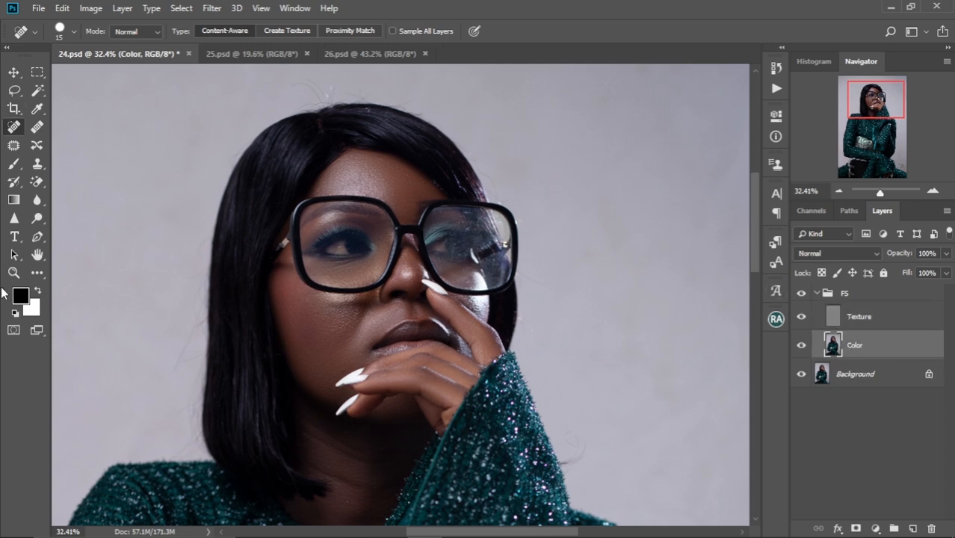
{"action": "left_click", "coordinate": [36, 273]}
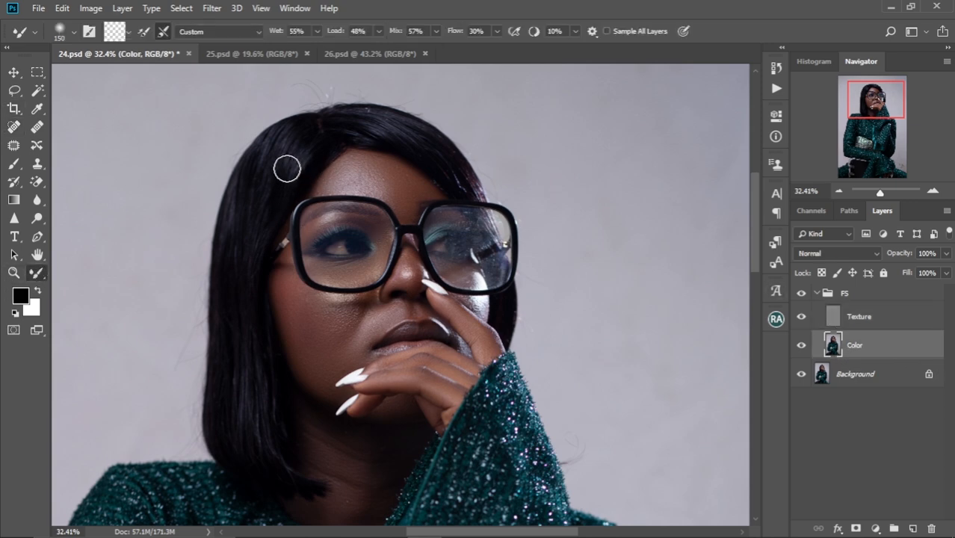
{"action": "key", "text": "bracketleft"}
{"action": "key", "text": "bracketleft"}
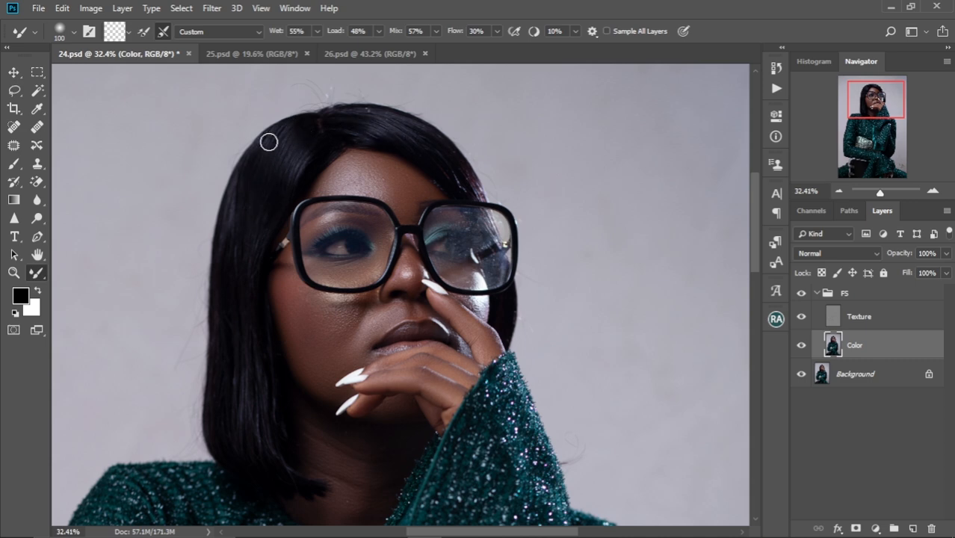
{"action": "key", "text": "bracketright"}
{"action": "key", "text": "bracketright"}
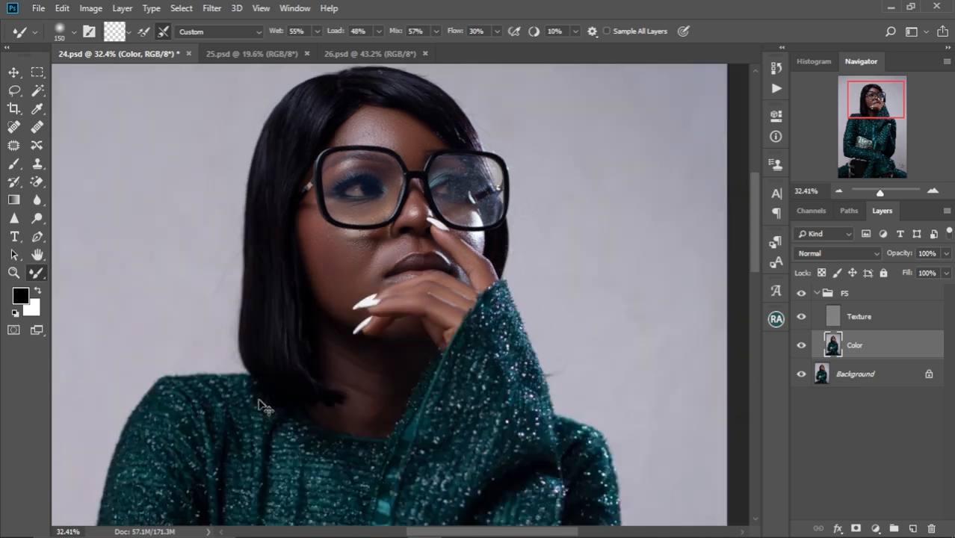
Review the smoothed hair and facial skin in the full portrait and at closer magnifications
{"action": "key", "text": "ctrl+0"}
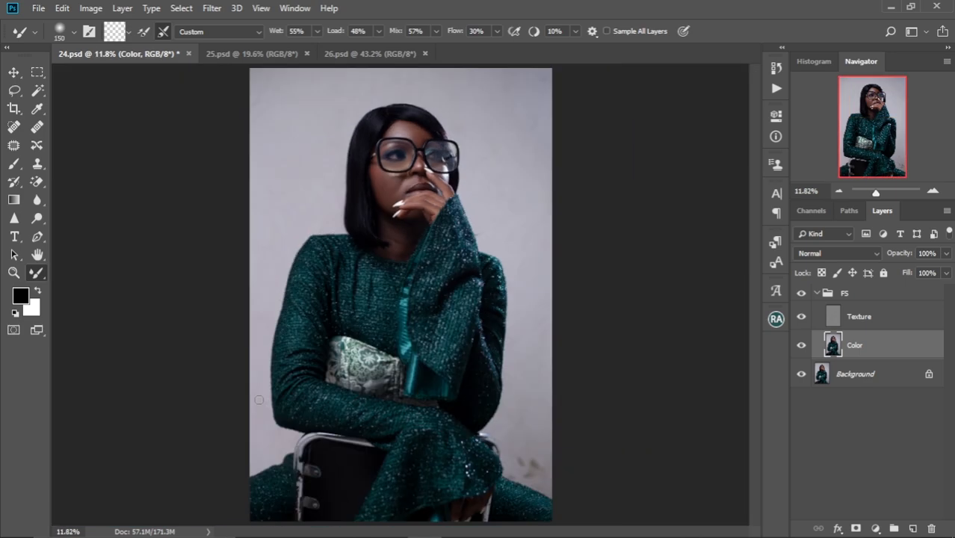
{"action": "key", "text": "ctrl+minus"}
{"action": "key", "text": "ctrl+plus"}
{"action": "key", "text": "ctrl+plus"}
{"action": "key", "text": "ctrl+plus"}
{"action": "key", "text": "ctrl+plus"}
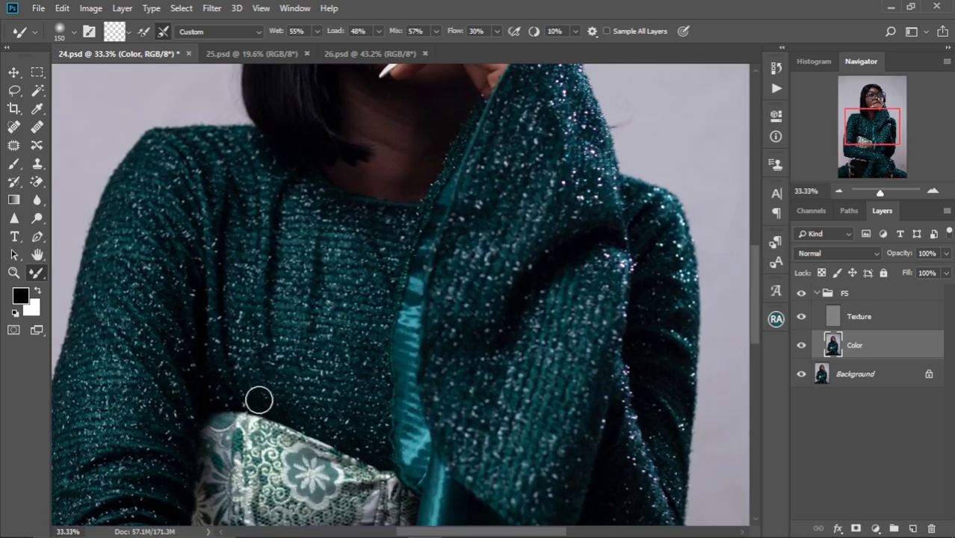
{"action": "scroll", "coordinate": [256, 399], "scroll_direction": "up", "scroll_amount": 6}
{"action": "scroll", "coordinate": [259, 400], "scroll_direction": "up", "scroll_amount": 2}
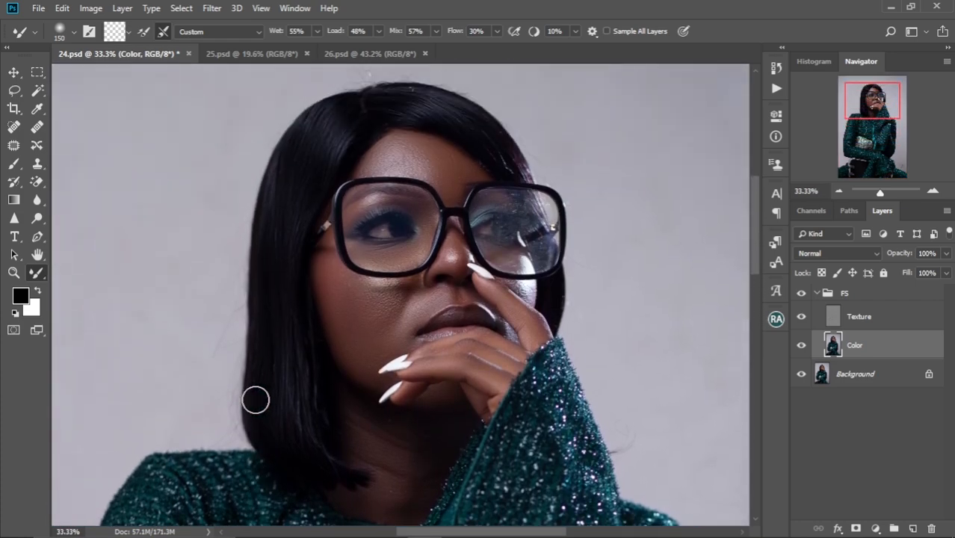
{"action": "scroll", "coordinate": [305, 383], "scroll_direction": "up", "scroll_amount": 4, "text": "alt"}
{"action": "scroll", "coordinate": [305, 383], "scroll_direction": "down", "scroll_amount": 3, "text": "alt"}
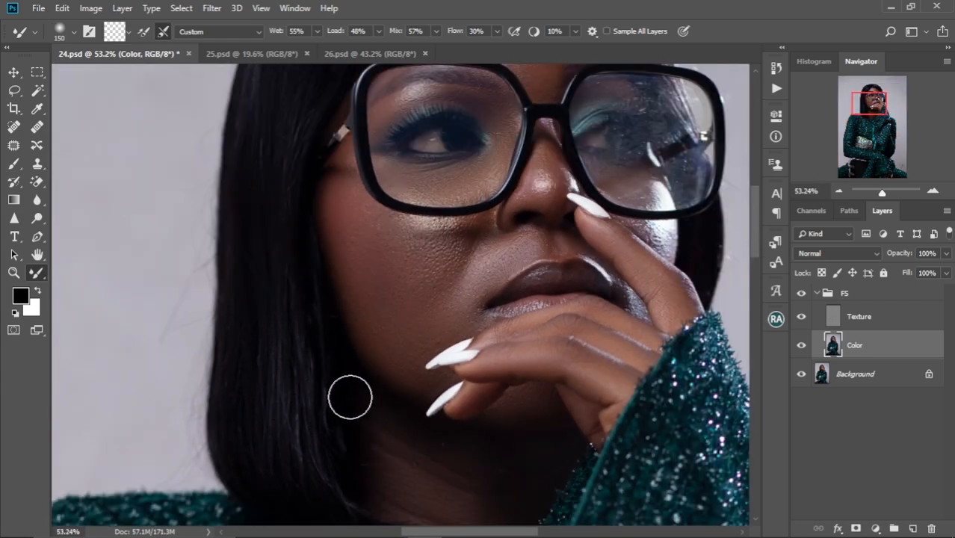
{"action": "left_click_drag", "start_coordinate": [417, 324], "coordinate": [343, 420]}
{"action": "left_click_drag", "start_coordinate": [350, 363], "coordinate": [340, 293]}
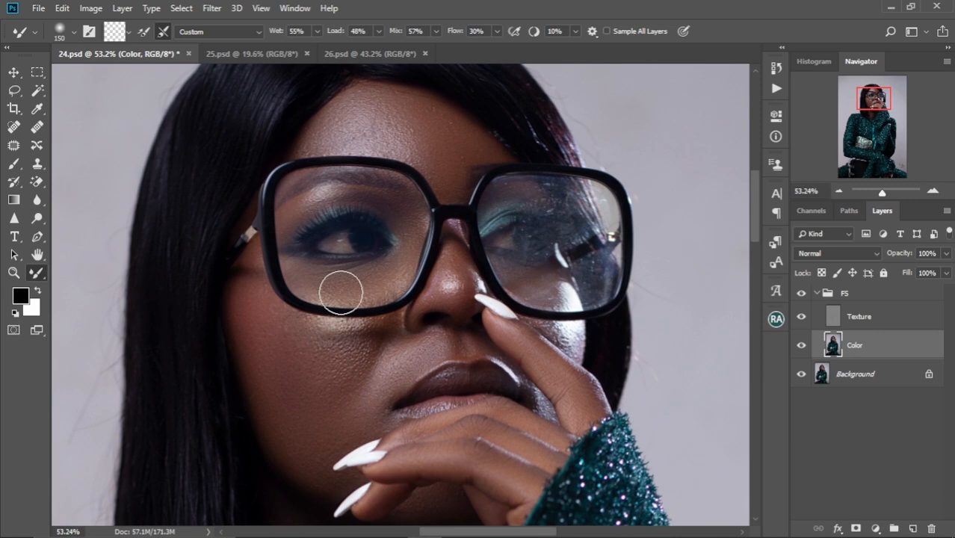
{"action": "scroll", "coordinate": [341, 291], "scroll_direction": "down", "scroll_amount": 3, "text": "alt"}
{"action": "scroll", "coordinate": [341, 293], "scroll_direction": "up", "scroll_amount": 2, "text": "alt"}
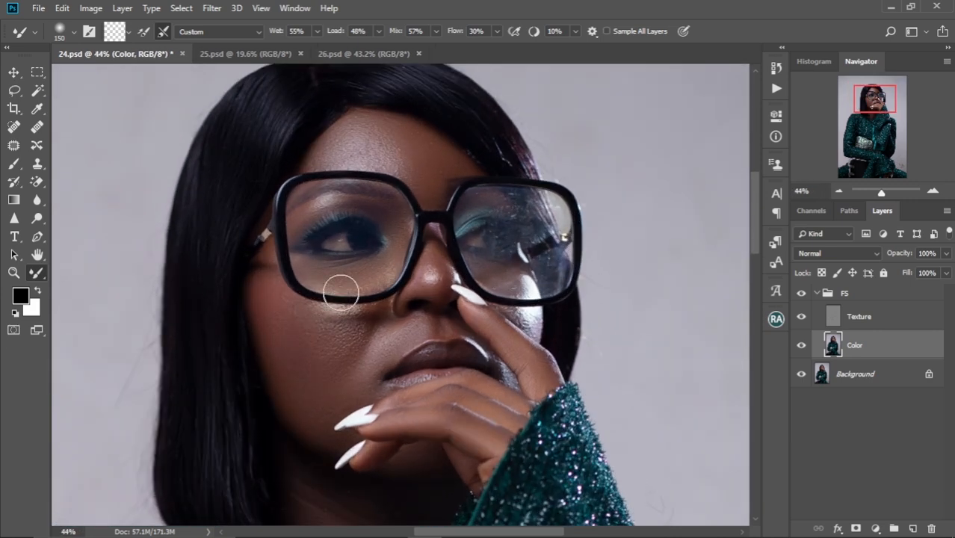
{"action": "scroll", "coordinate": [360, 284], "scroll_direction": "up", "scroll_amount": 2}
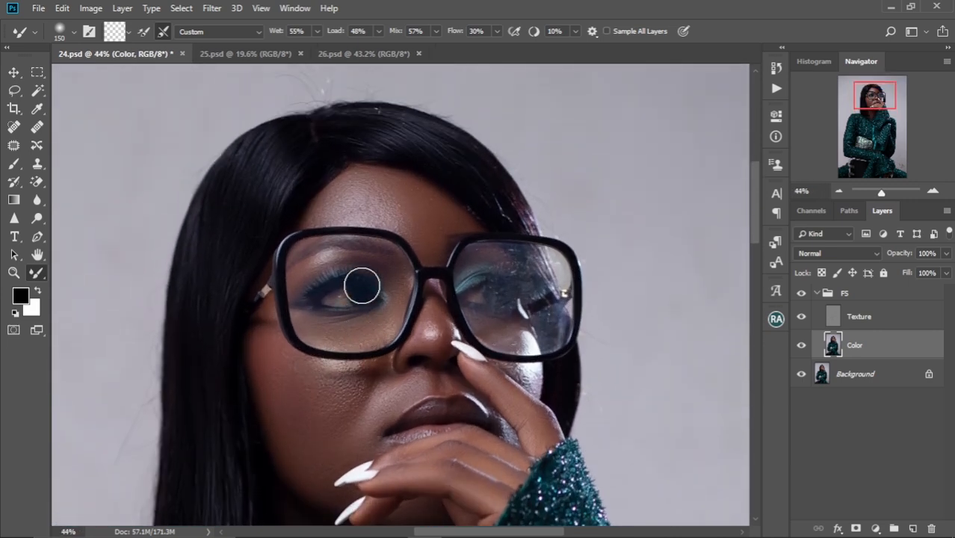
{"action": "scroll", "coordinate": [362, 287], "scroll_direction": "up", "scroll_amount": 1}
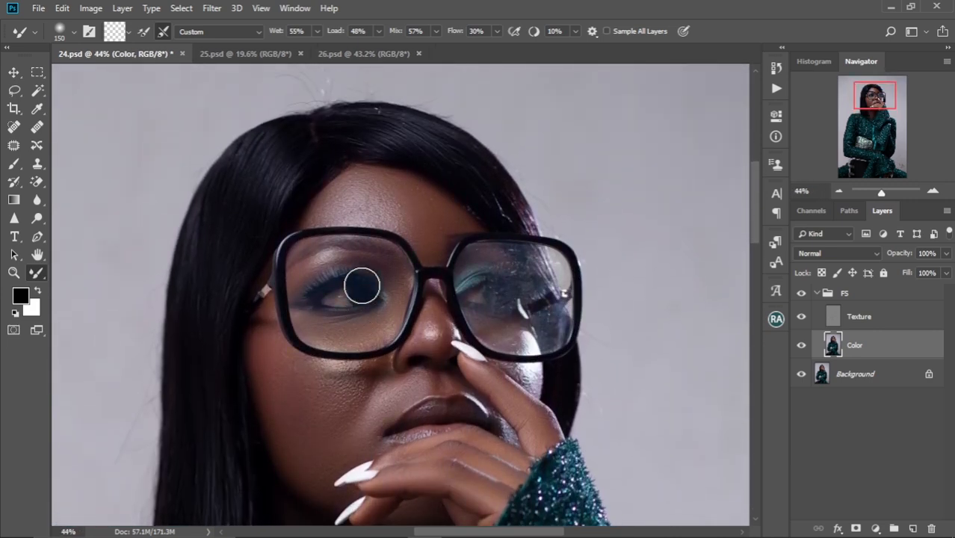